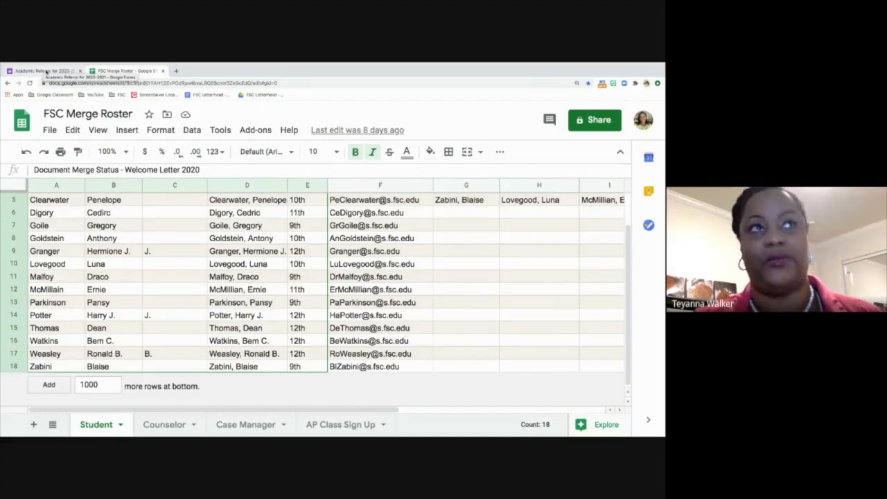
# Step: Switch from the FSC Merge Roster spreadsheet to the Academic Referral form tab
pyautogui.click(43, 71)
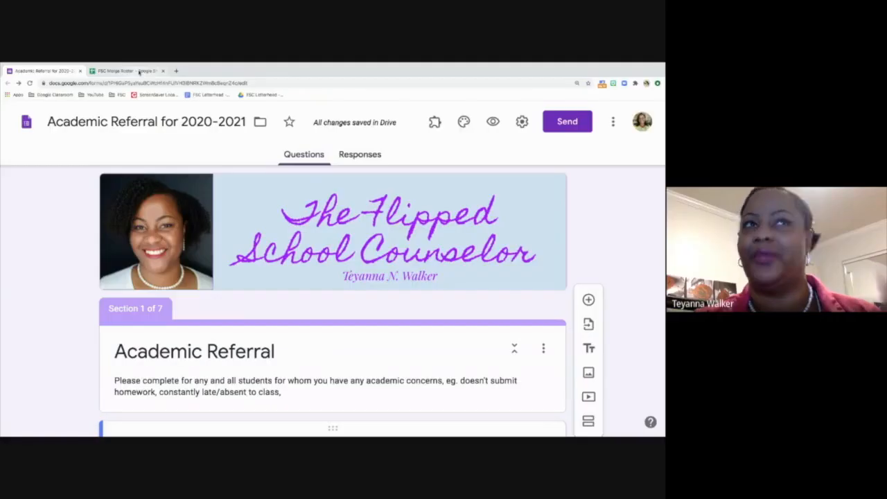
# Step: Return to the FSC Merge Roster spreadsheet's Student sheet of names, grades and e-mails
pyautogui.click(139, 71)
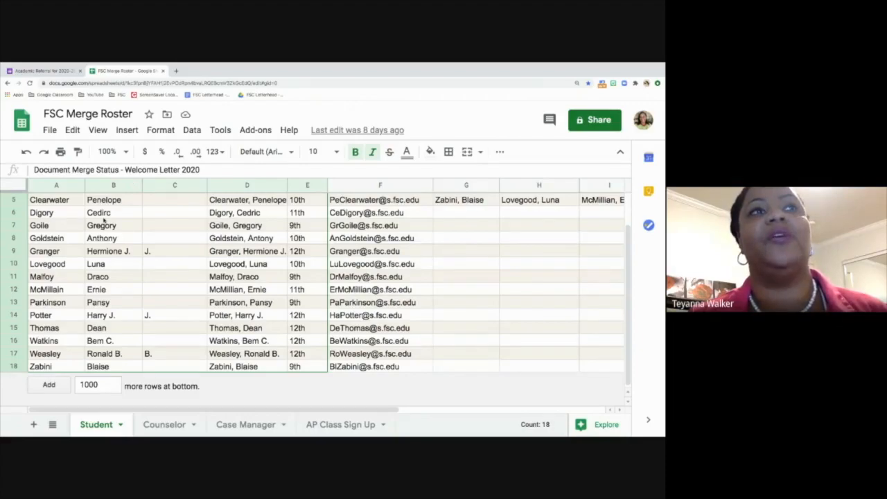
# Step: Review the 9th, 10th and 11th Grade name columns (G, H, I), then go to the Academic Referral form
pyautogui.scroll(3, 104, 219)
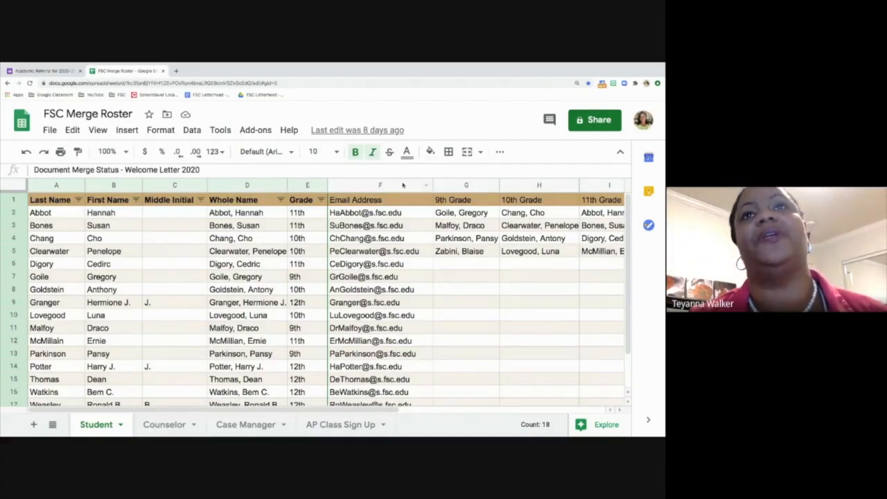
pyautogui.click(465, 184)
pyautogui.click(544, 185)
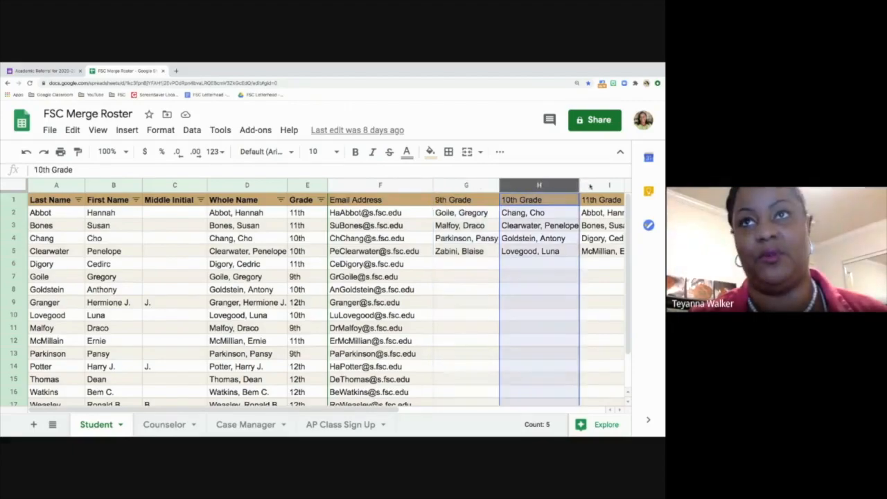
pyautogui.click(600, 185)
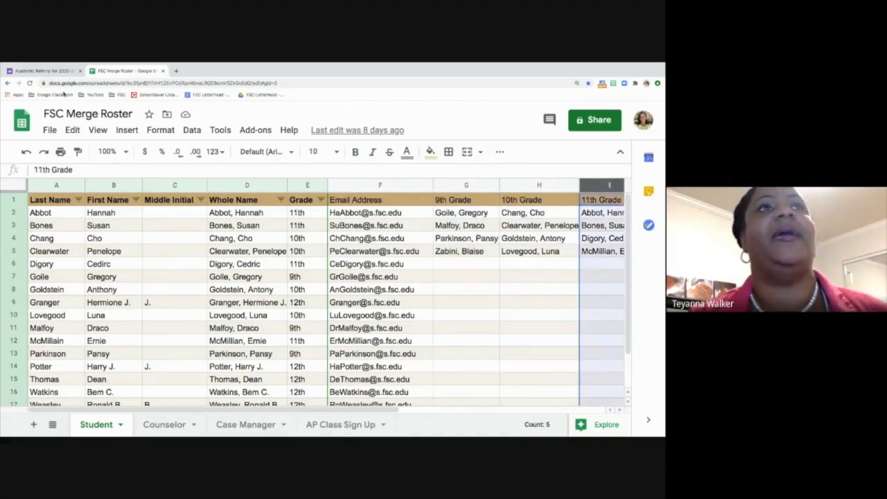
pyautogui.click(40, 71)
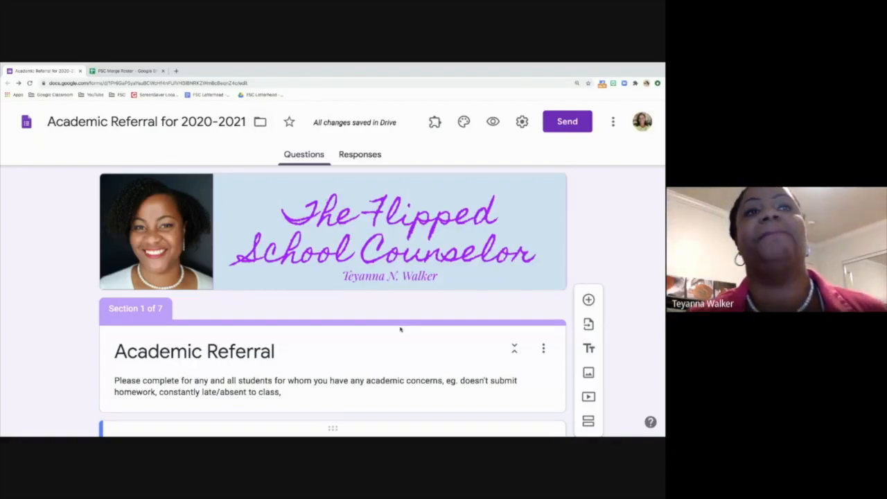
# Step: Look through the form down to the Student Grade question, then return to the roster spreadsheet
pyautogui.scroll(-1, 400, 330)
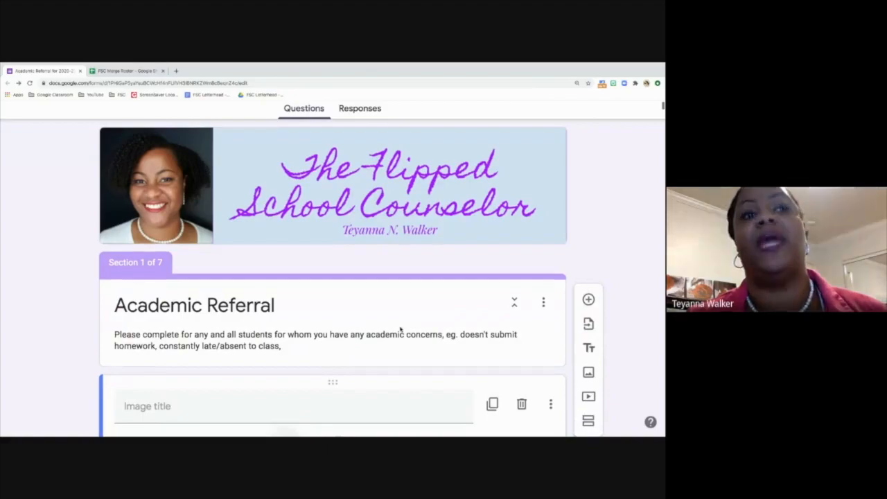
pyautogui.scroll(-1, 399, 330)
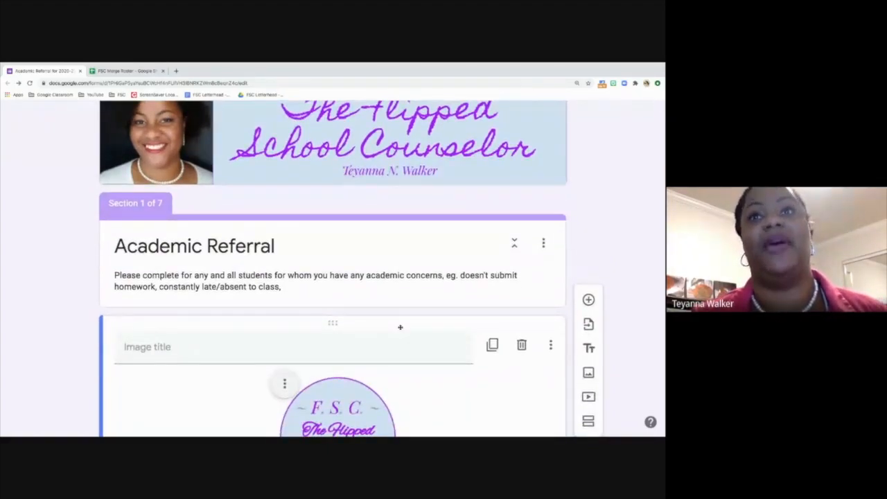
pyautogui.scroll(-1, 400, 327)
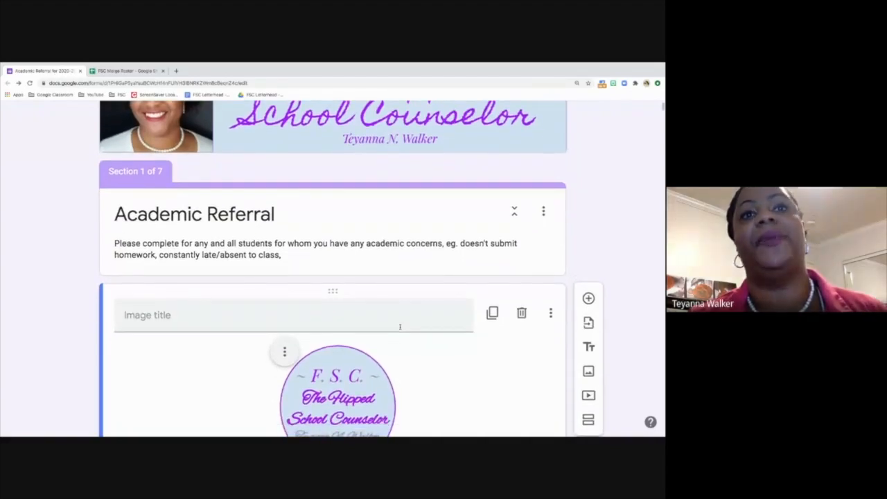
pyautogui.scroll(-1, 400, 327)
pyautogui.scroll(-2, 400, 327)
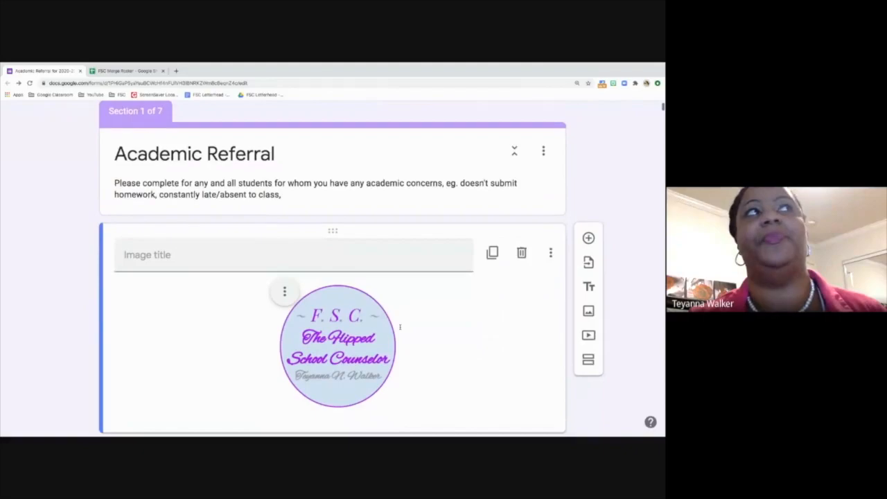
pyautogui.scroll(-2, 400, 329)
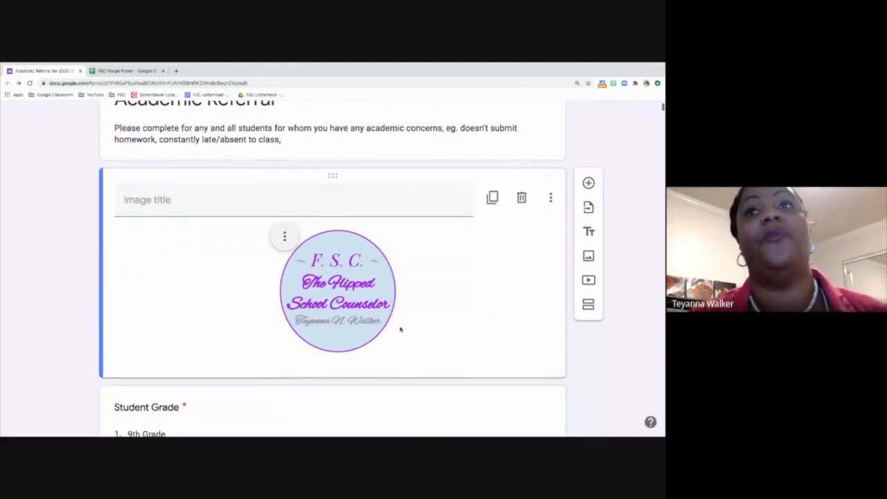
pyautogui.scroll(-3, 399, 329)
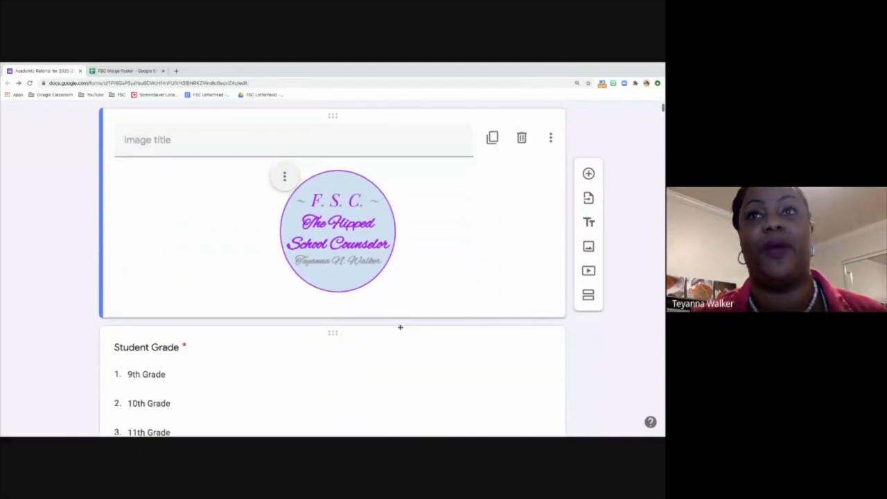
pyautogui.scroll(-1, 400, 329)
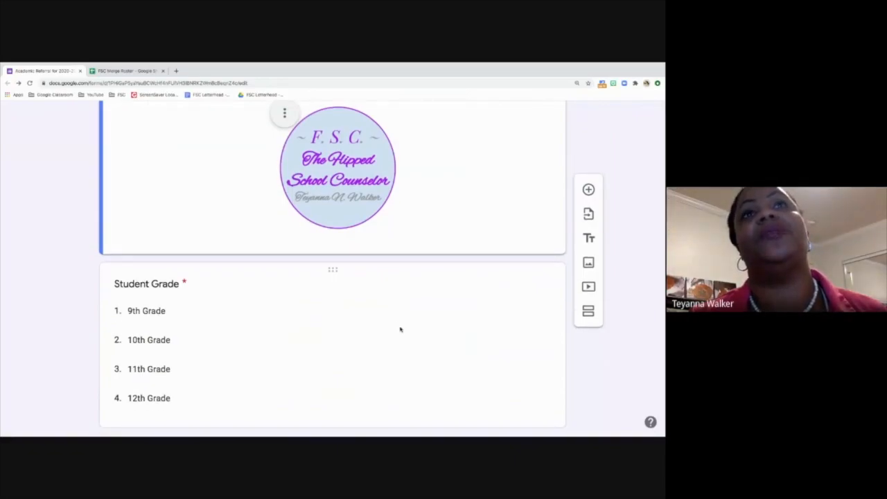
pyautogui.scroll(-1, 399, 329)
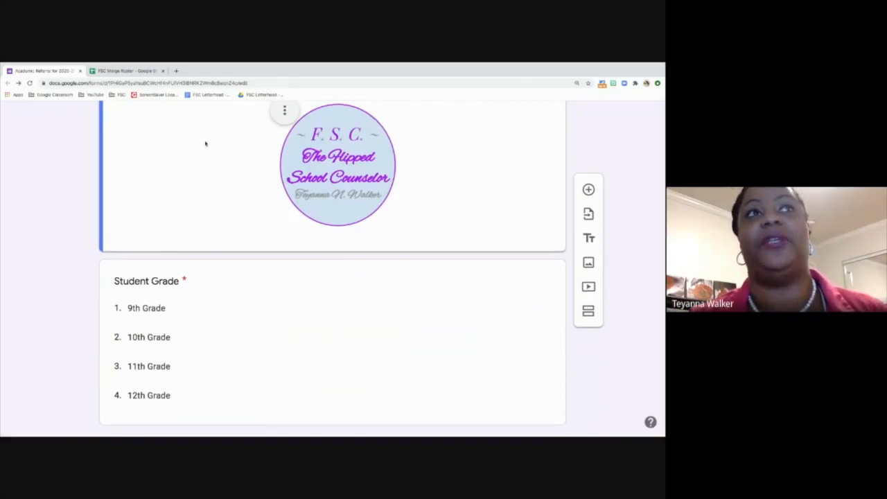
pyautogui.click(117, 73)
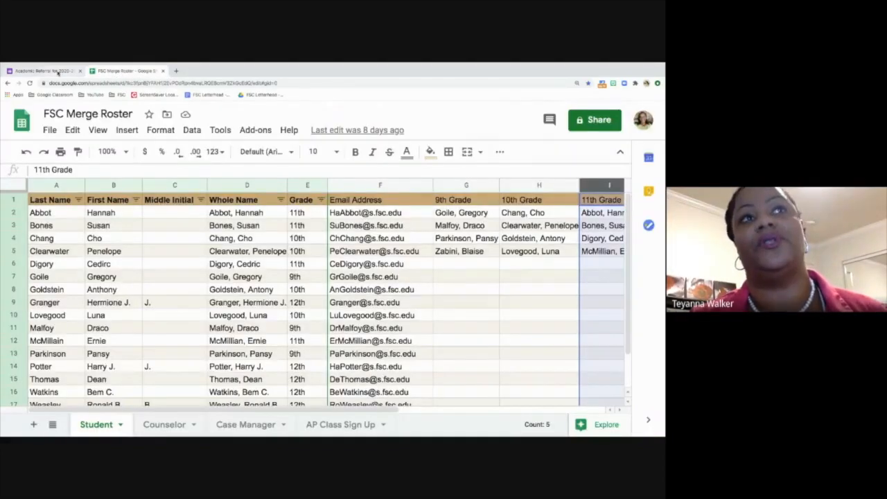
# Step: Switch back to the Academic Referral for 2020-2021 form and scroll to its top
pyautogui.click(58, 73)
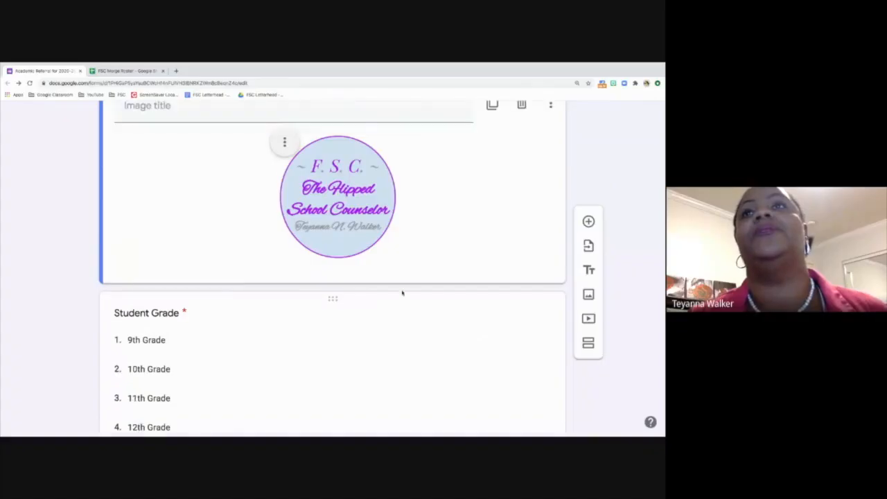
pyautogui.scroll(10, 597, 208)
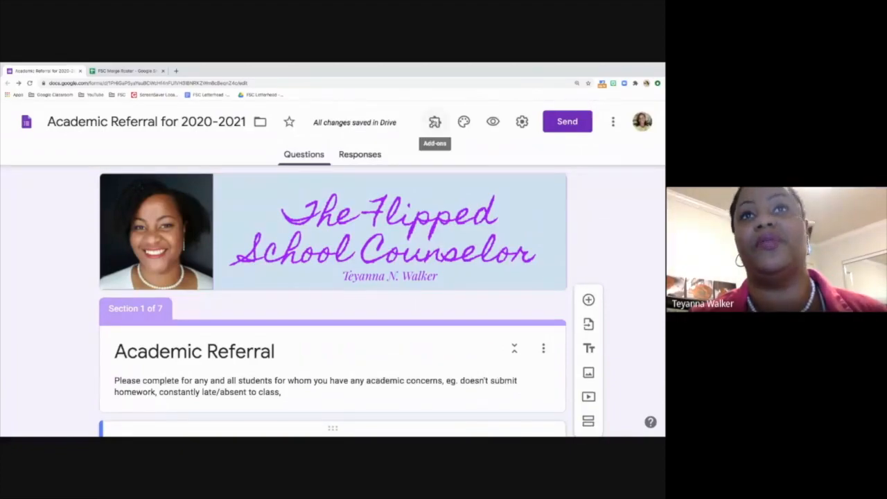
# Step: Start the Form Ranger add-on for this form from the Add-ons menu
pyautogui.click(434, 122)
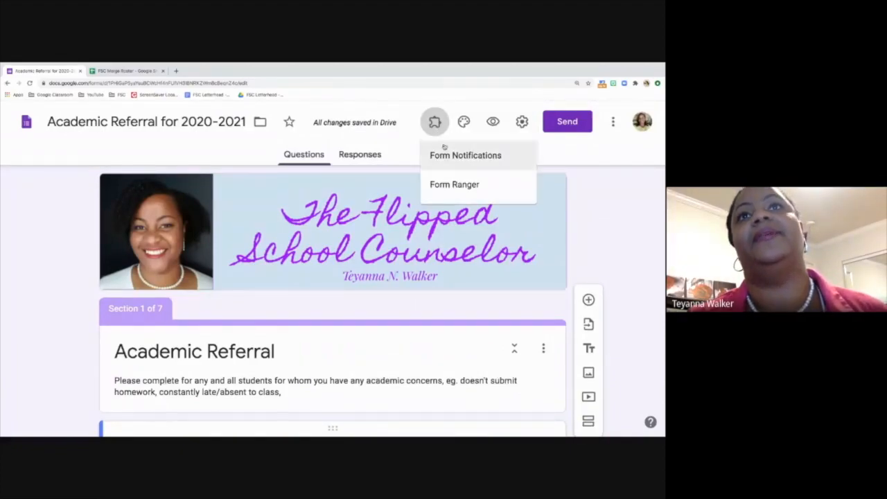
pyautogui.click(448, 186)
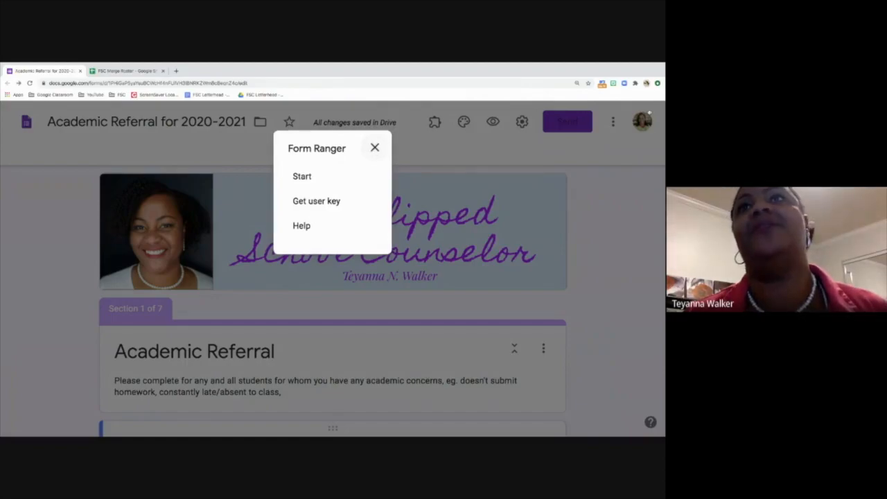
pyautogui.click(614, 123)
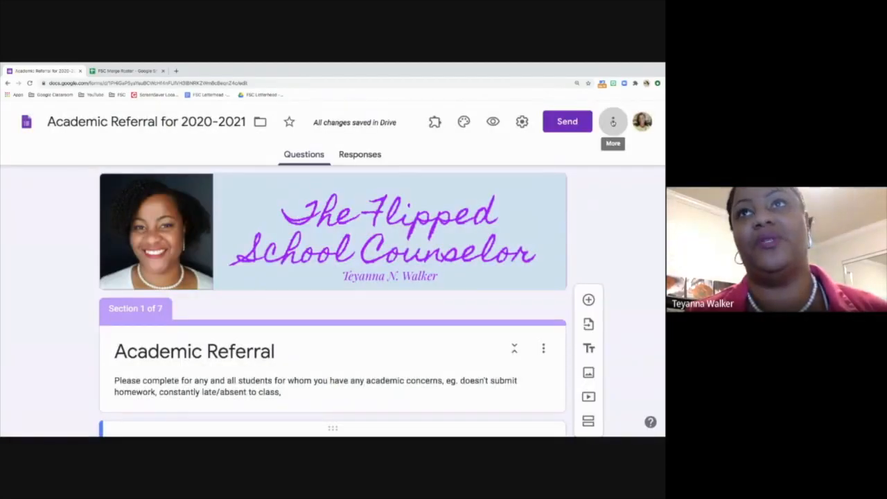
pyautogui.click(613, 122)
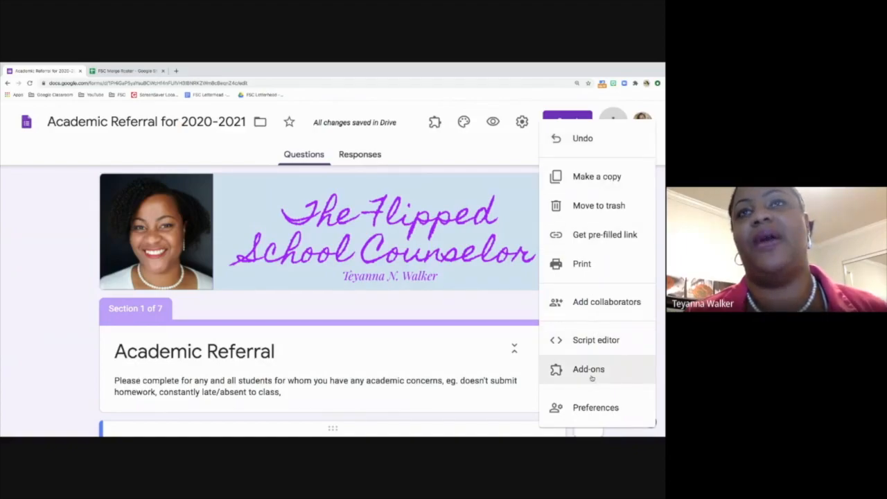
pyautogui.click(491, 180)
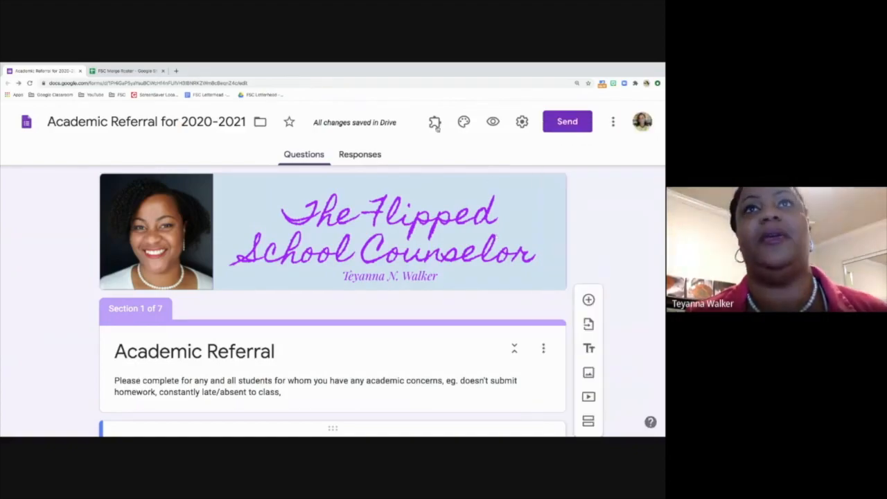
pyautogui.click(434, 122)
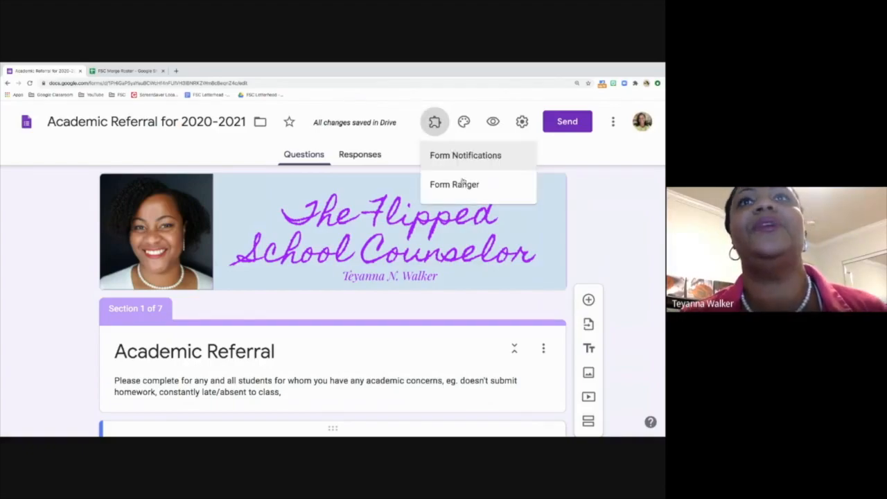
pyautogui.click(458, 183)
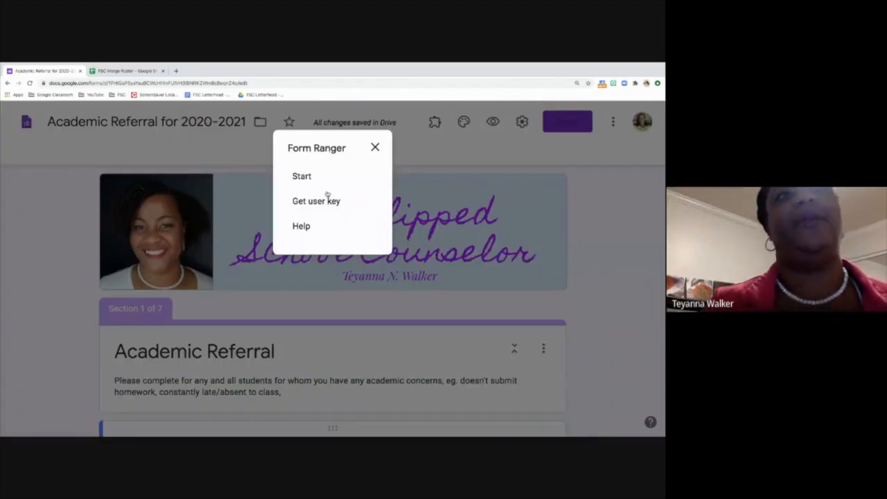
pyautogui.click(306, 176)
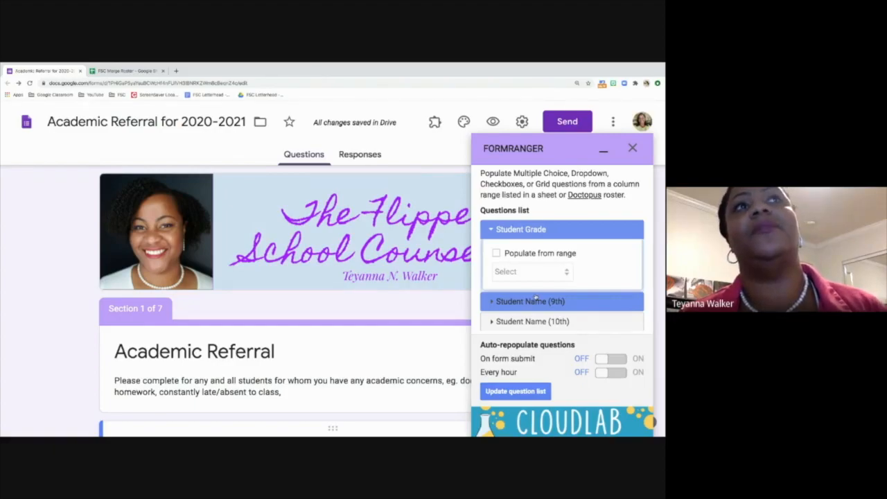
# Step: Enable Populate from range for Student Name (9th) and begin adding a new range
pyautogui.scroll(-2, 534, 298)
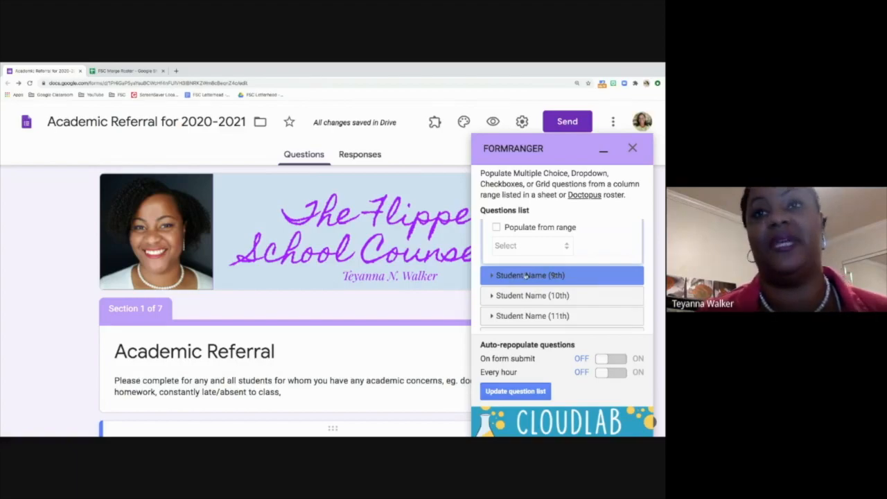
pyautogui.scroll(-2, 371, 317)
pyautogui.scroll(-5, 371, 318)
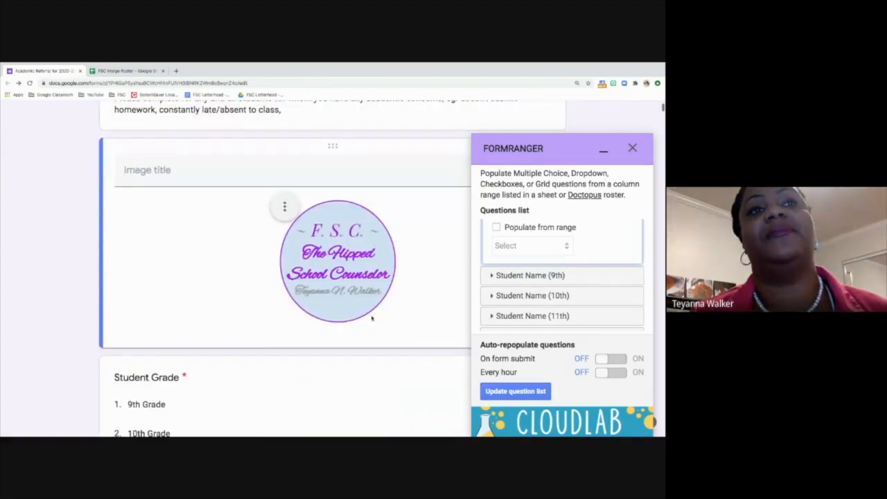
pyautogui.scroll(-1, 333, 316)
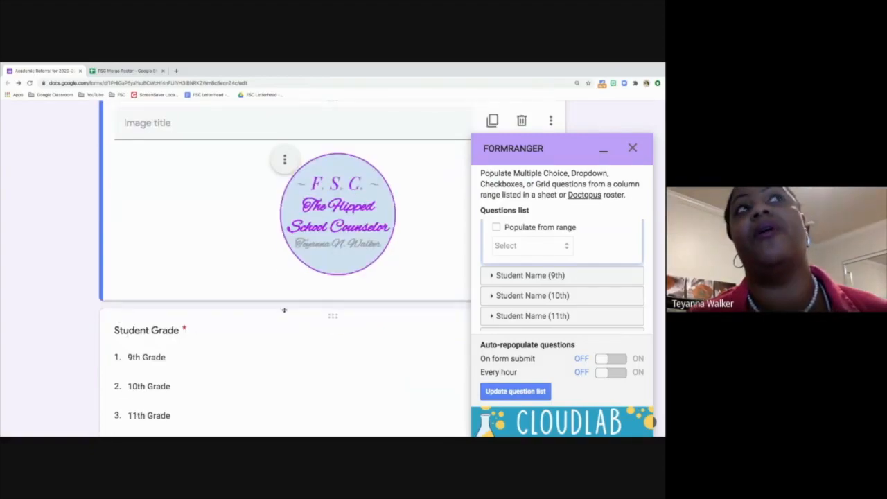
pyautogui.click(530, 275)
pyautogui.click(496, 274)
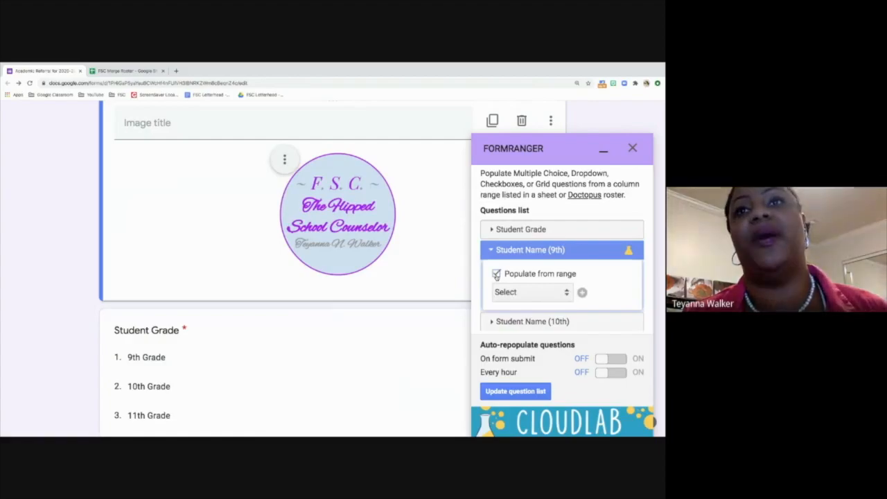
pyautogui.click(582, 292)
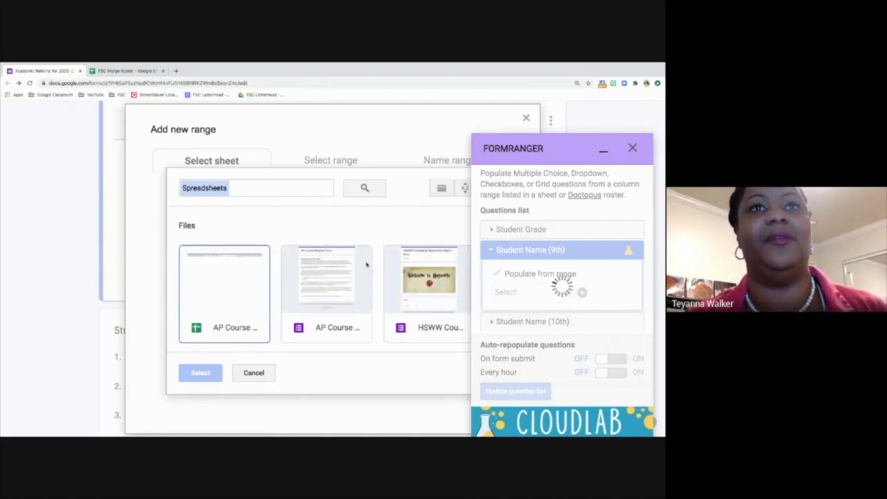
# Step: Search 'roster' and pick the FSC Merge Roster spreadsheet as the range source
pyautogui.click(264, 188)
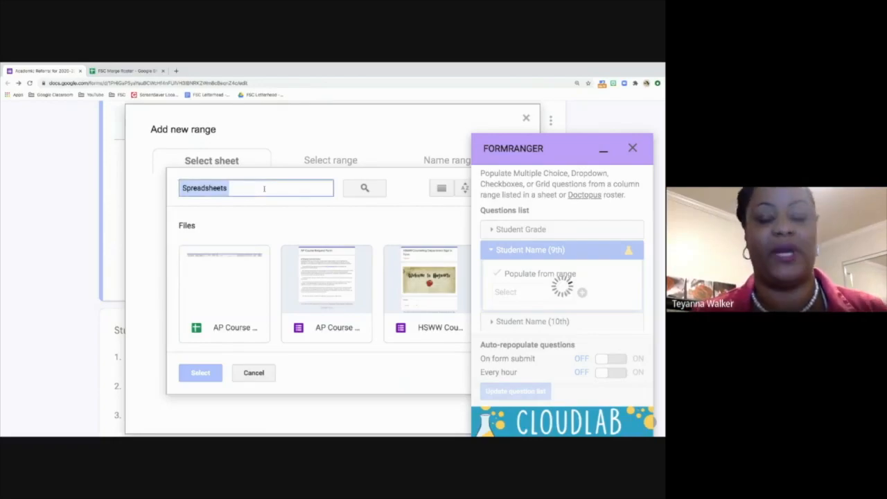
pyautogui.write('roster')
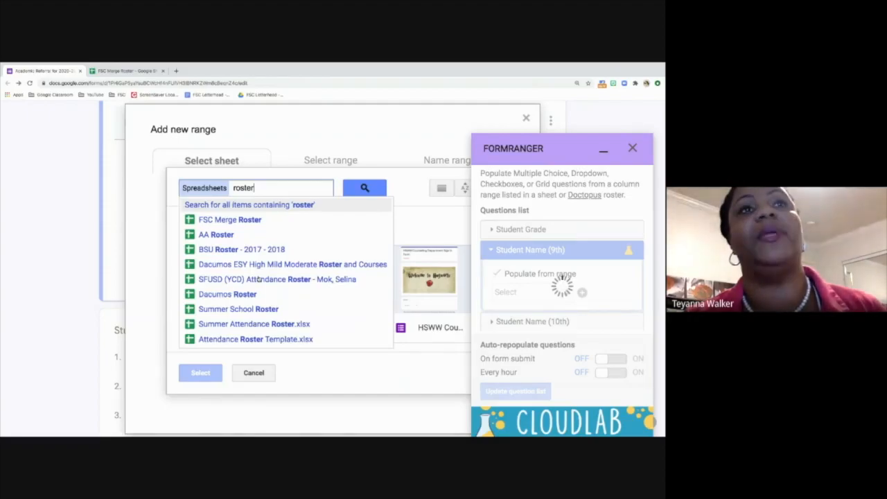
pyautogui.click(235, 219)
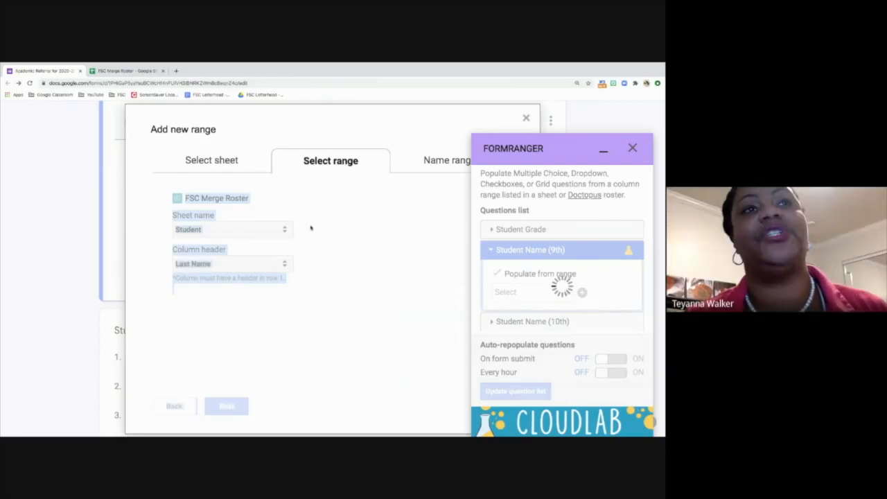
# Step: Point the range at the Student sheet's 9th Grade column and continue
pyautogui.click(239, 264)
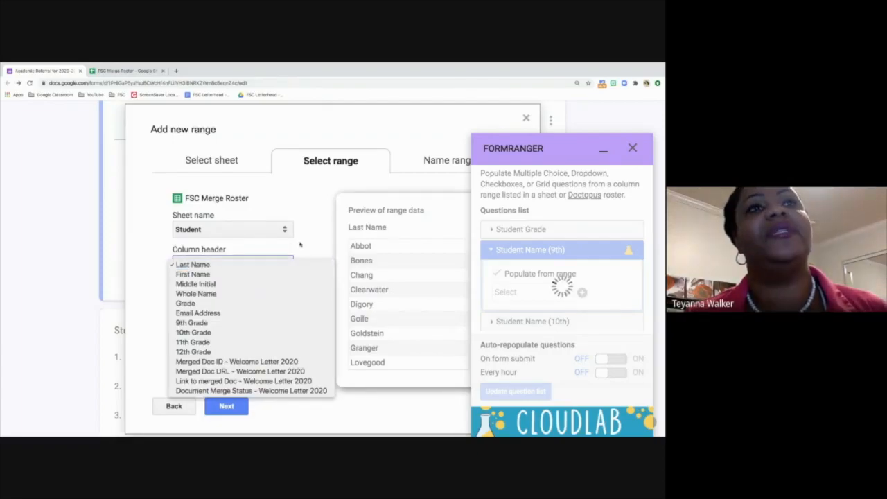
pyautogui.click(300, 244)
pyautogui.click(216, 265)
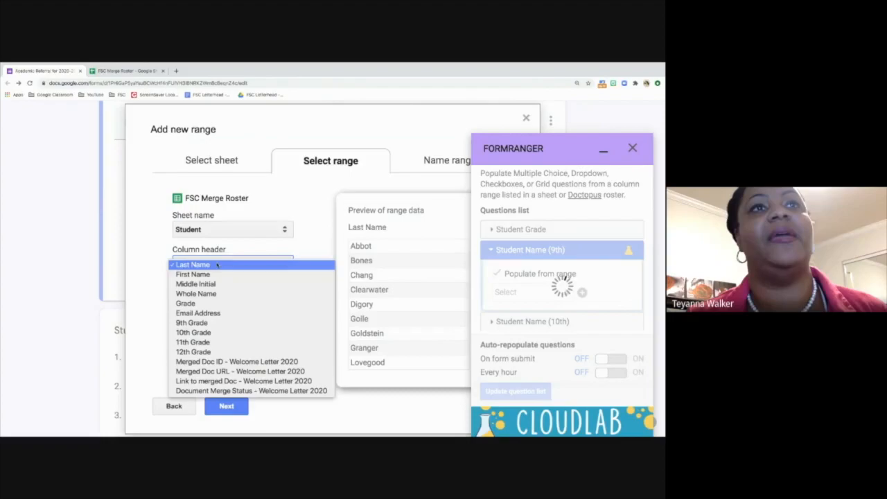
pyautogui.click(217, 226)
pyautogui.click(217, 225)
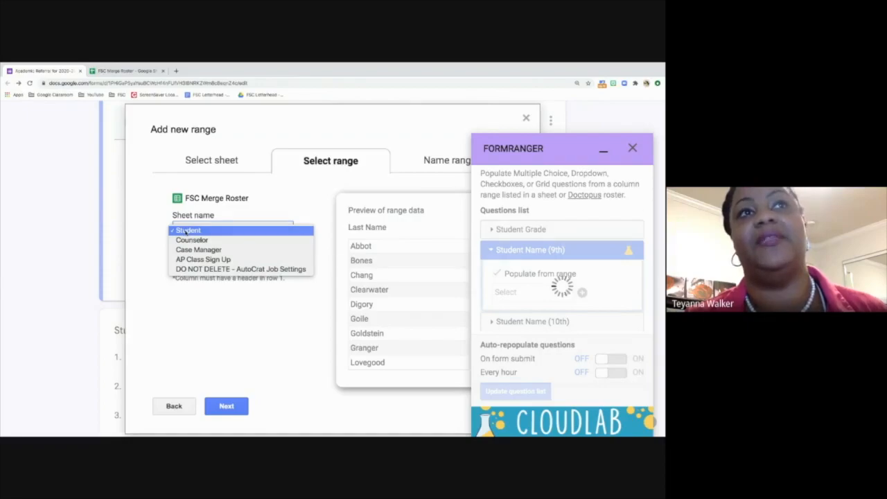
pyautogui.click(187, 230)
pyautogui.click(201, 265)
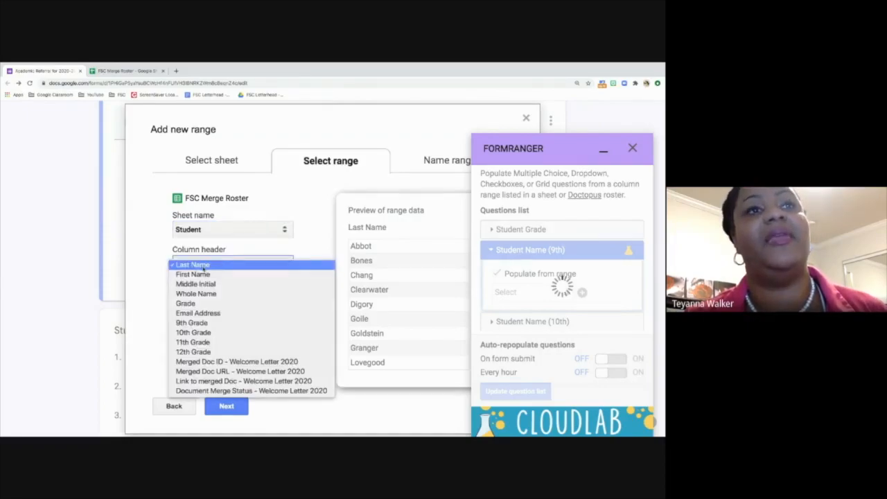
pyautogui.click(218, 324)
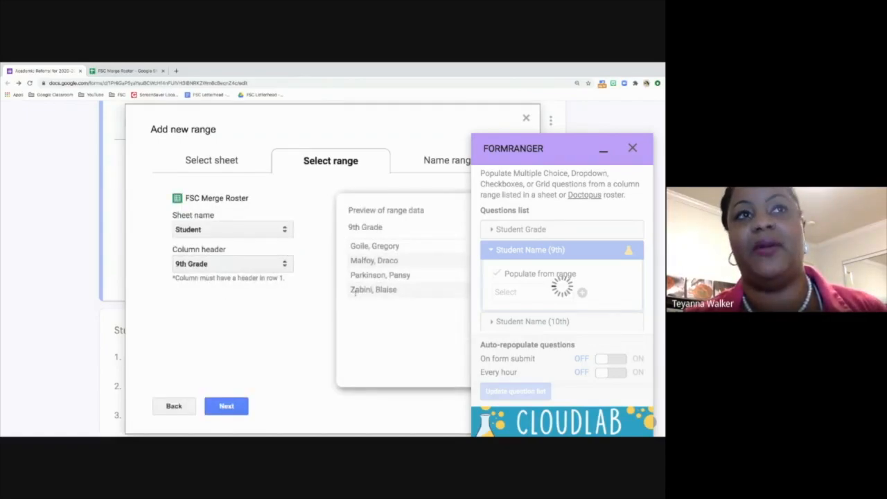
pyautogui.click(226, 406)
# Step: Name the range '9' and save it to populate Student Name (9th)
pyautogui.click(206, 284)
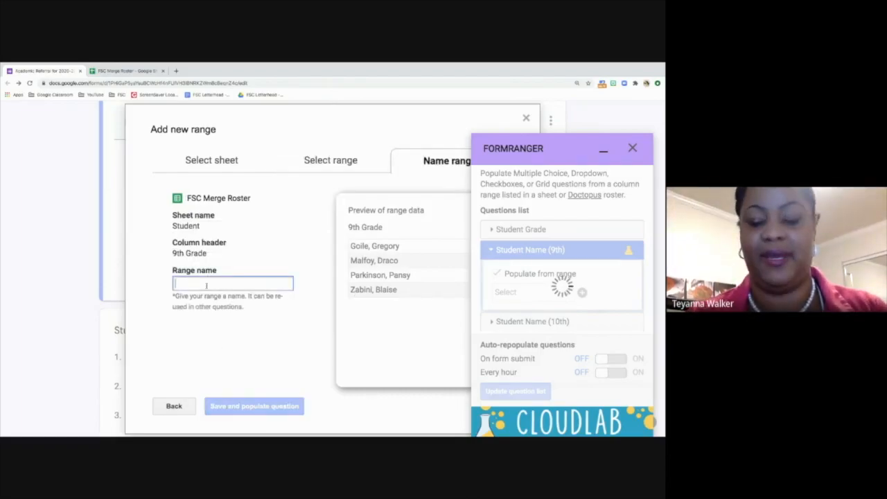
pyautogui.write('9')
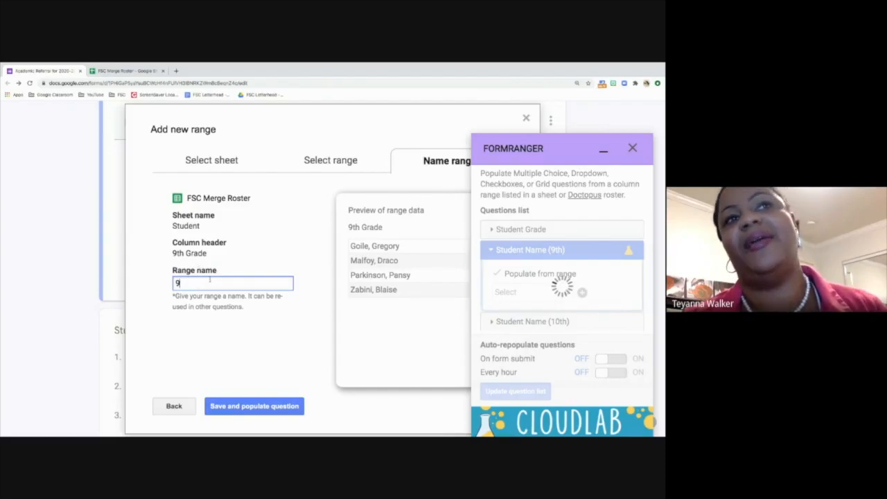
pyautogui.click(256, 407)
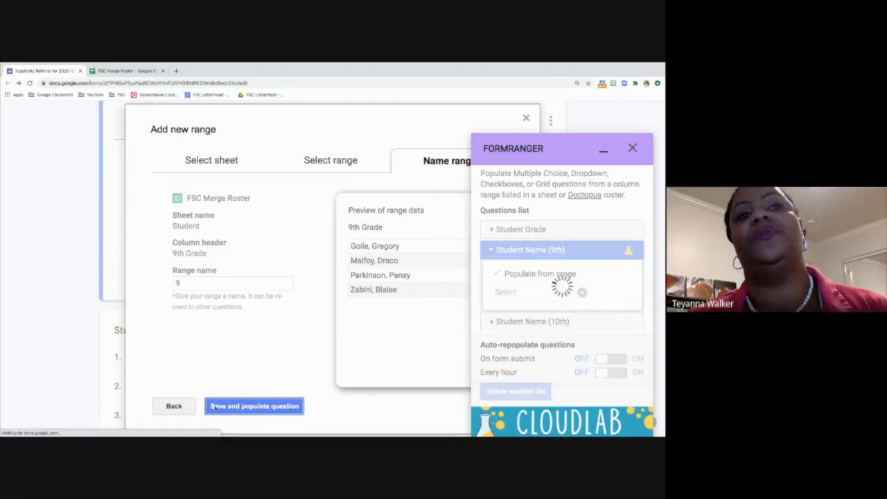
pyautogui.click(254, 406)
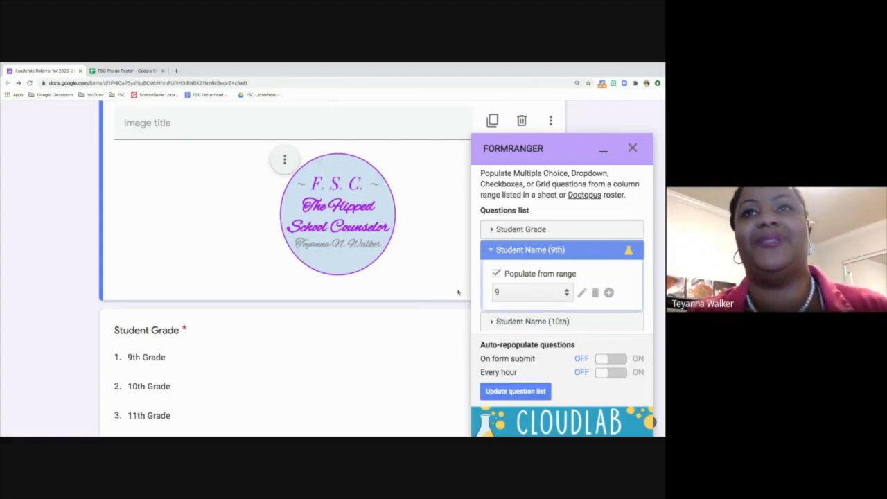
# Step: Turn on Populate from range for the Student Name (10th) question
pyautogui.scroll(-2, 493, 284)
pyautogui.click(493, 272)
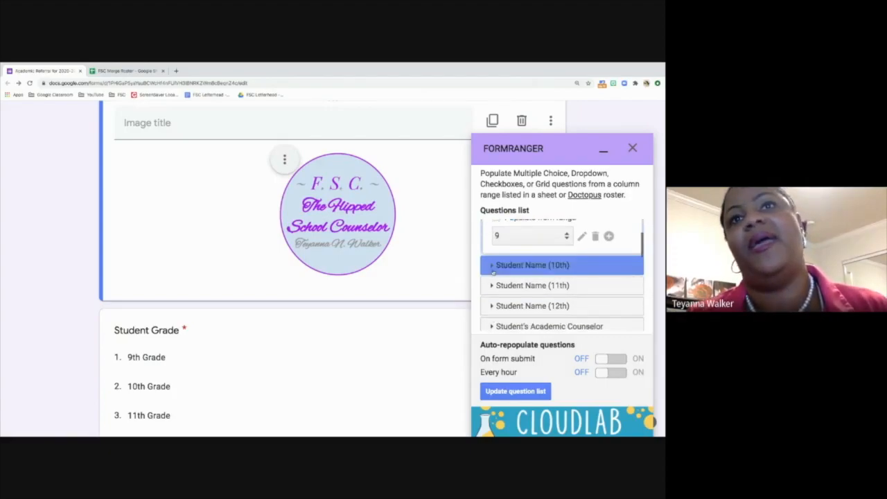
pyautogui.click(496, 288)
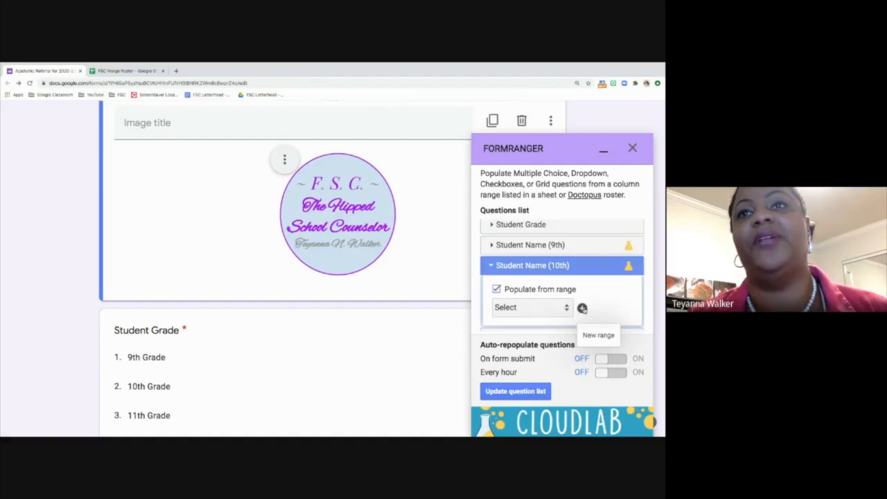
# Step: Create range '10' from FSC Merge Roster's 10th Grade column and populate Student Name (10th) with it
pyautogui.click(582, 308)
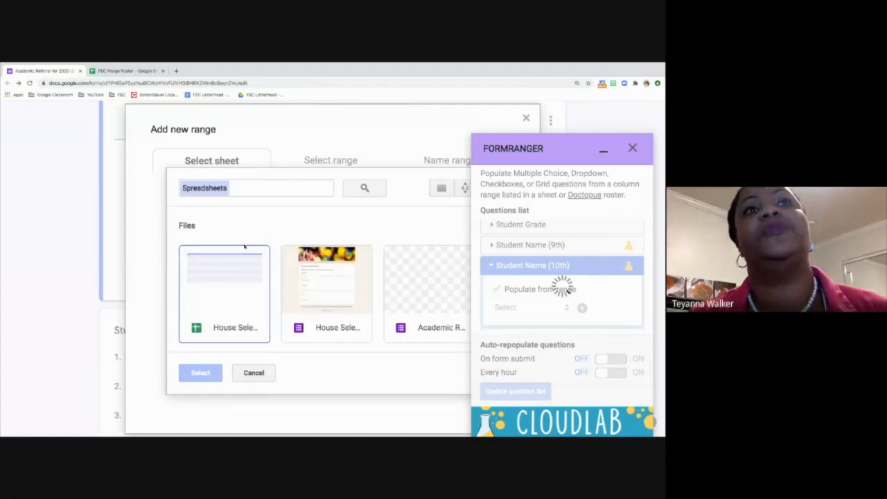
pyautogui.click(293, 185)
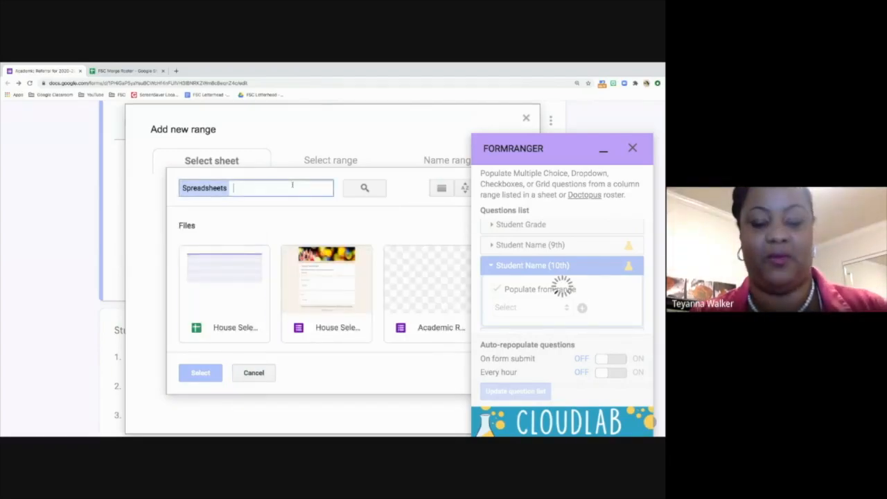
pyautogui.write('roster')
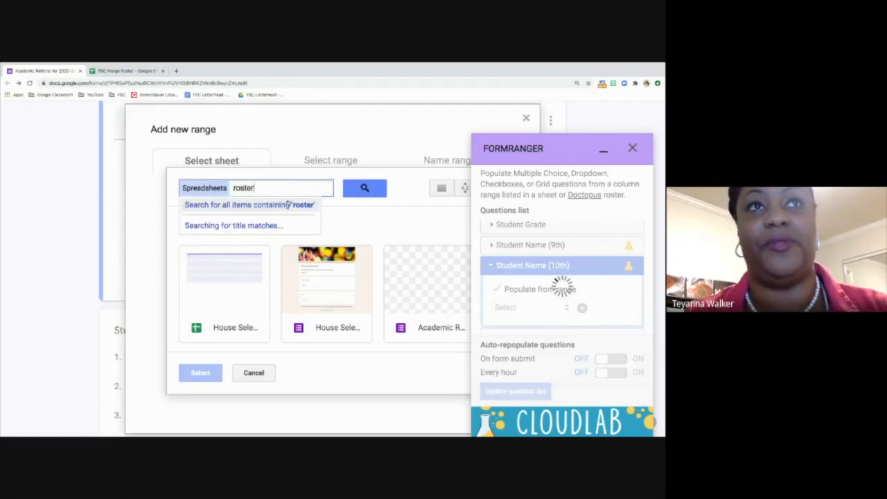
pyautogui.click(241, 221)
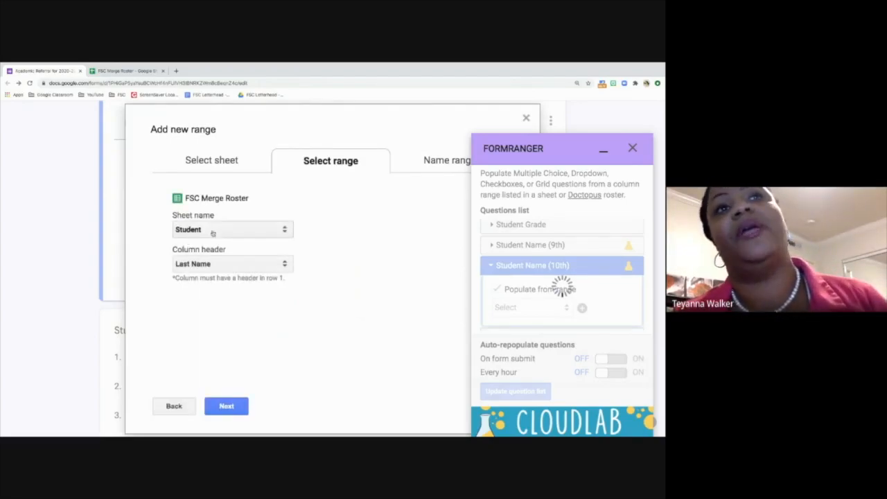
pyautogui.click(197, 269)
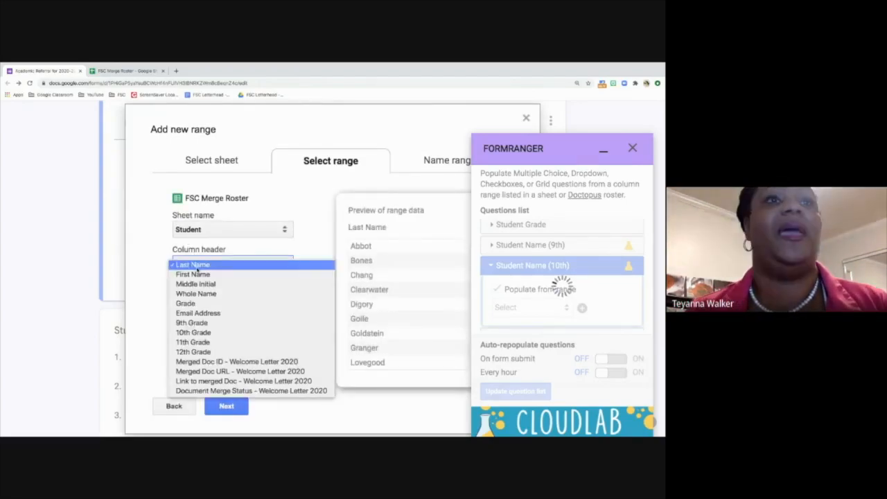
pyautogui.click(200, 334)
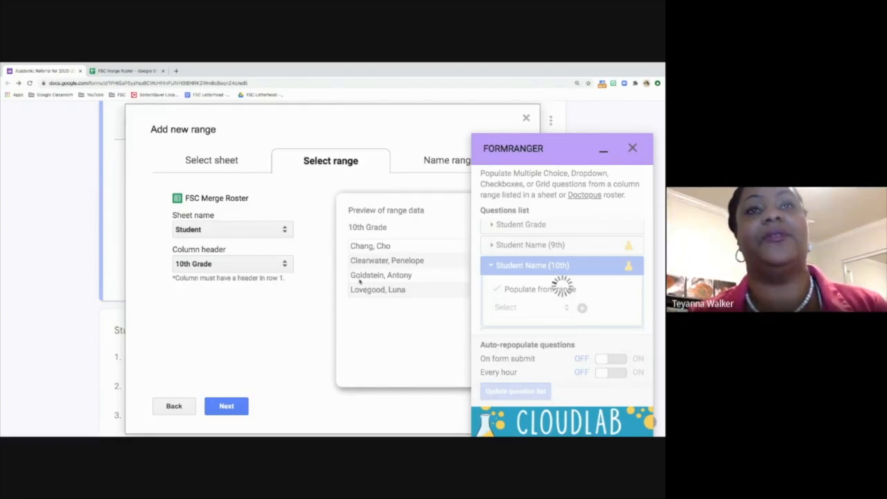
pyautogui.click(226, 405)
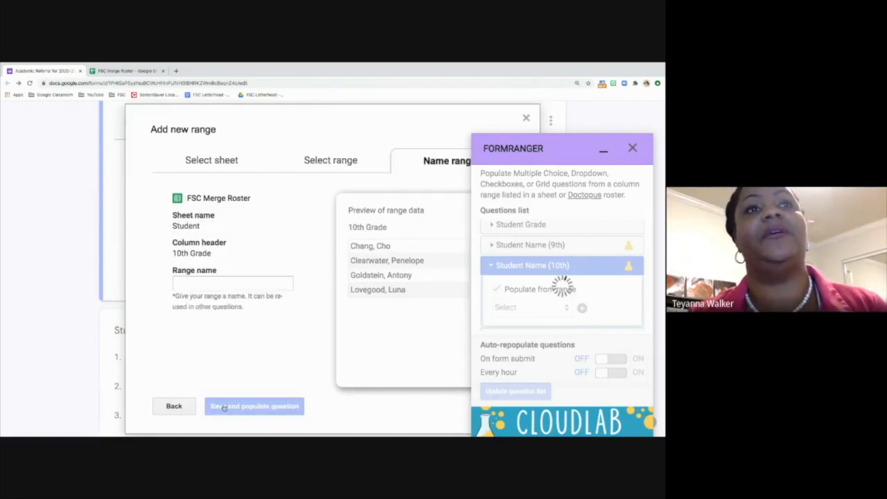
pyautogui.click(200, 284)
pyautogui.write('10')
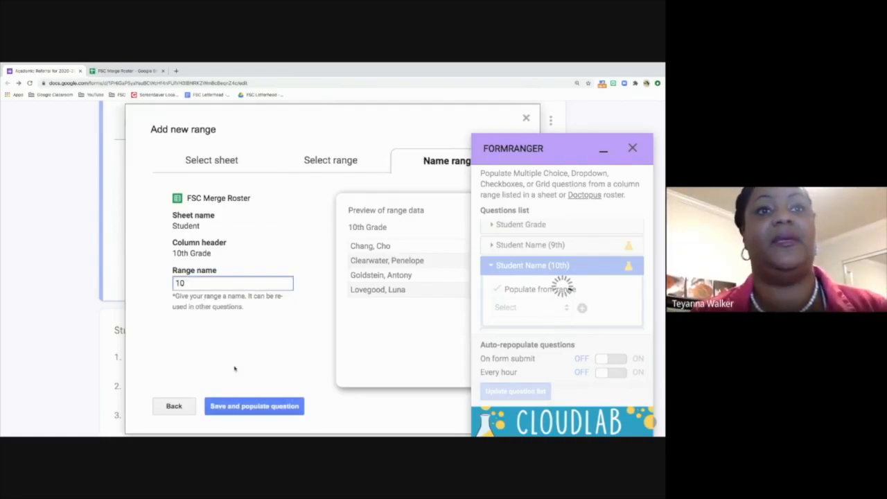
pyautogui.click(264, 406)
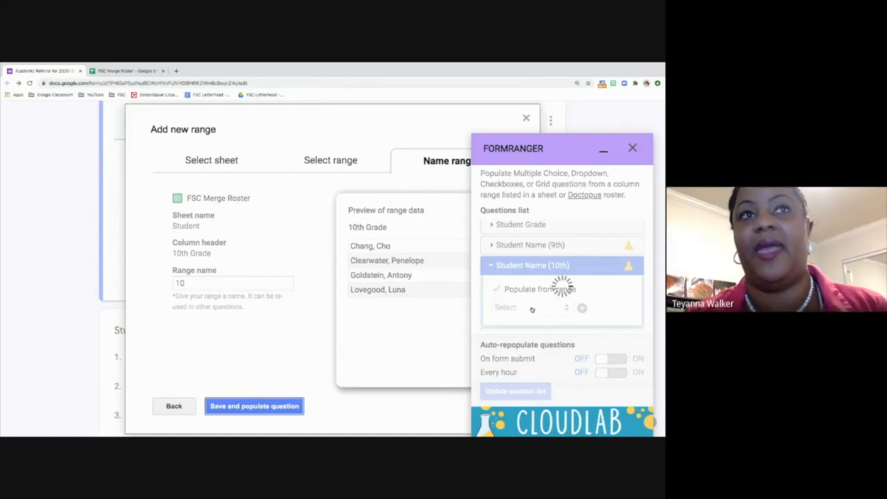
pyautogui.scroll(-3, 532, 309)
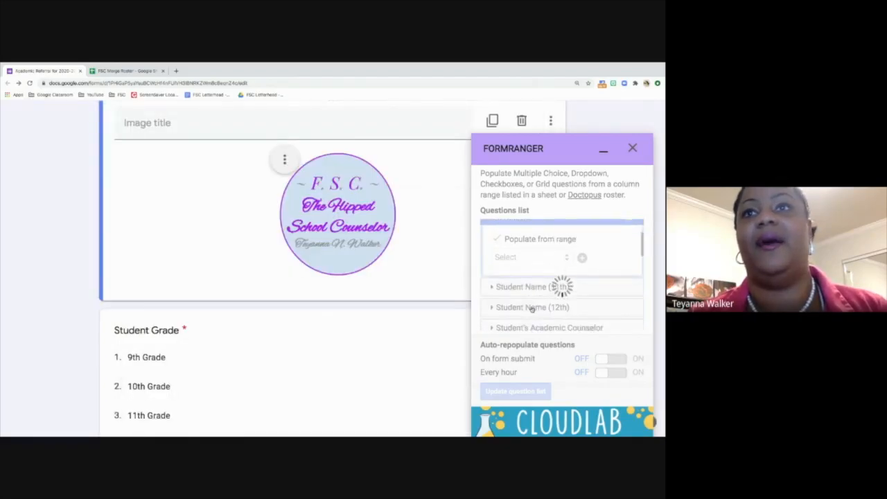
# Step: Expand Student Name (11th) and scroll the formRanger list down to Student Name (12th), populated from range '12'
pyautogui.click(521, 257)
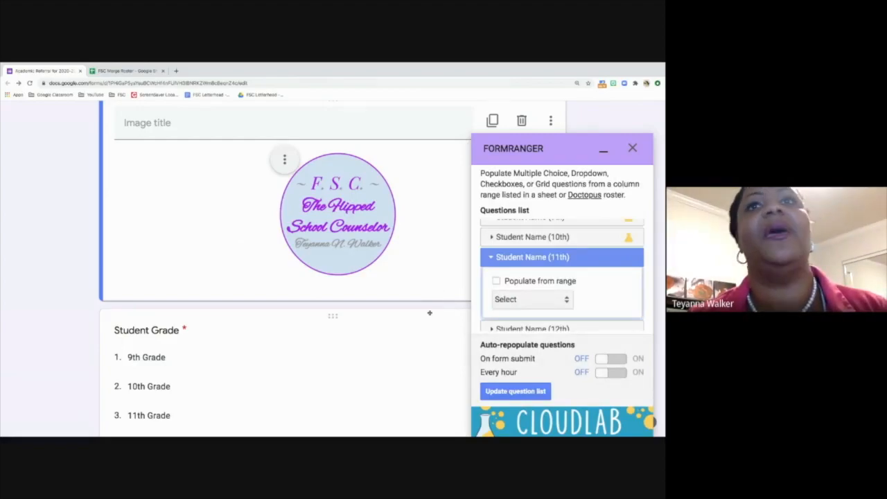
pyautogui.scroll(-2, 424, 331)
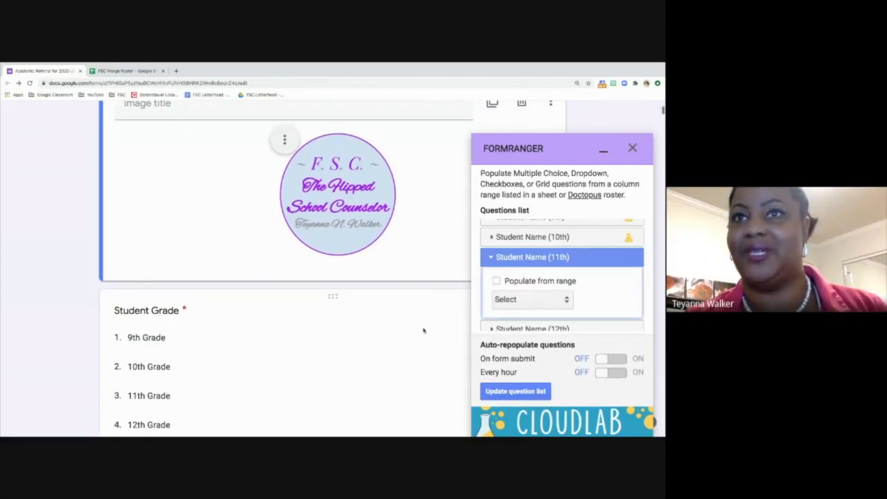
pyautogui.scroll(-4, 423, 330)
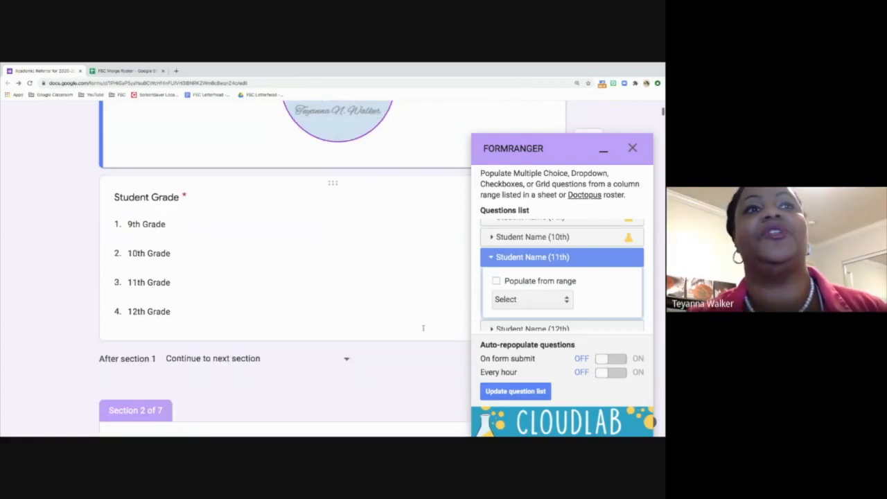
pyautogui.scroll(-4, 424, 331)
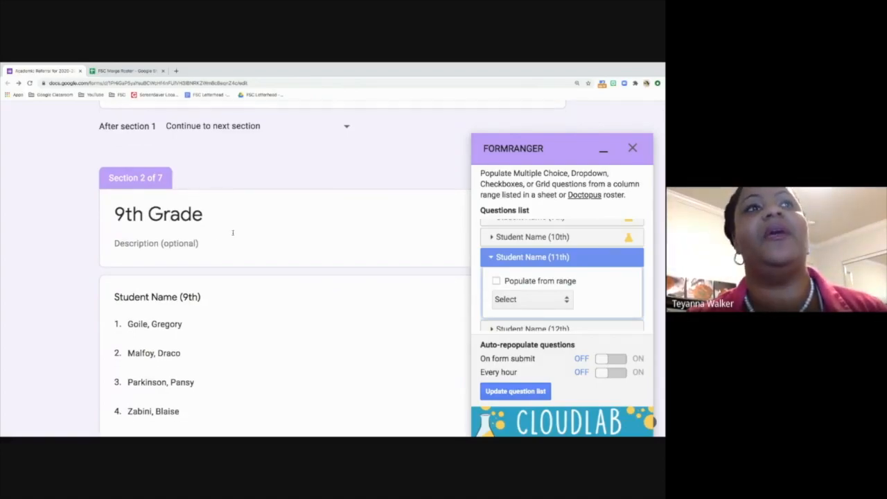
pyautogui.scroll(-1, 233, 233)
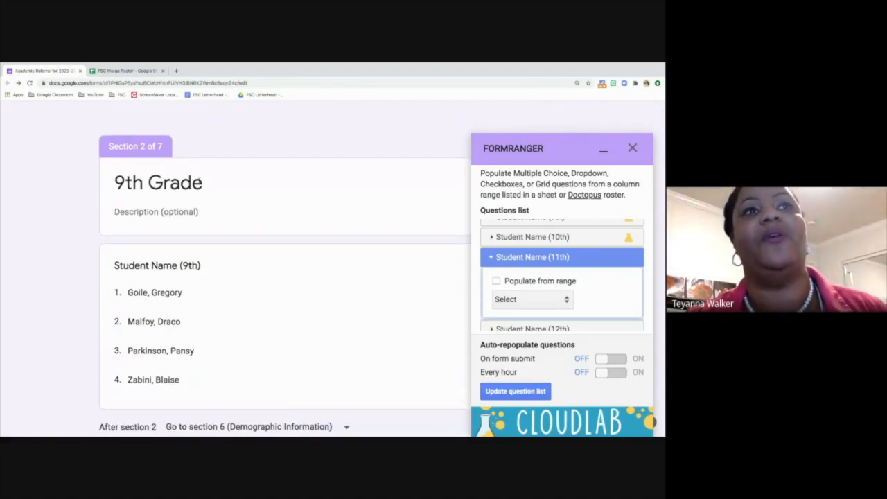
pyautogui.scroll(-1, 188, 311)
pyautogui.scroll(-1, 188, 311)
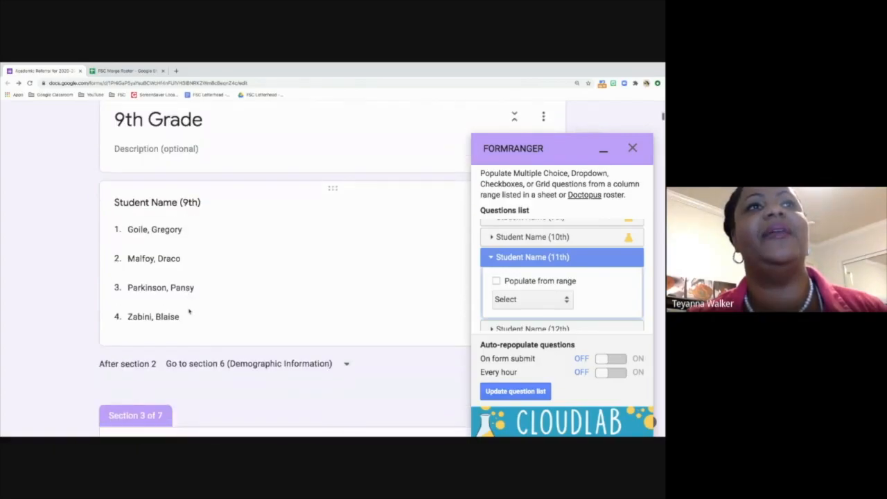
pyautogui.scroll(-2, 174, 268)
pyautogui.scroll(-4, 184, 300)
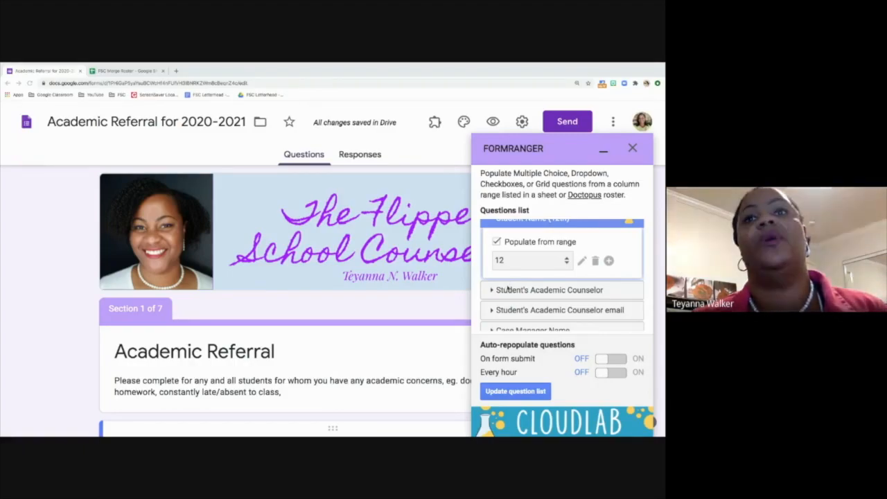
# Step: Add a new range for Student's Academic Counselor from FSC Merge Roster's Counselor sheet, Teacher Name column
pyautogui.scroll(-1, 511, 290)
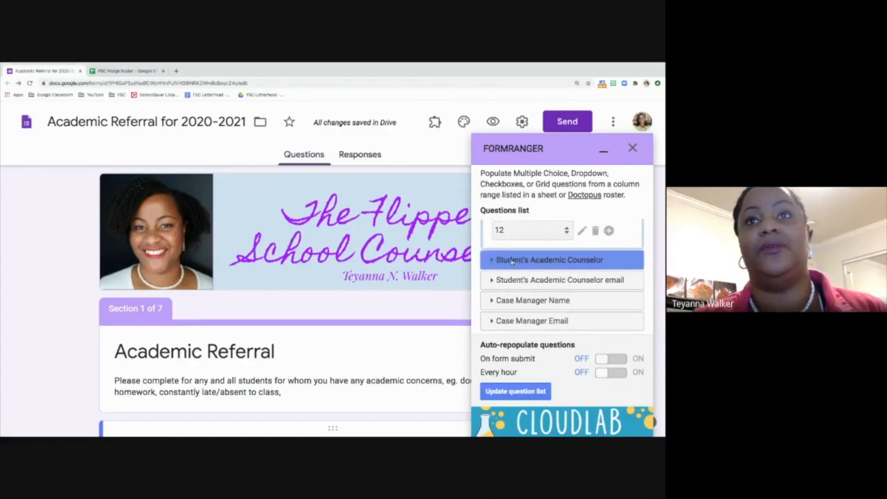
pyautogui.click(512, 261)
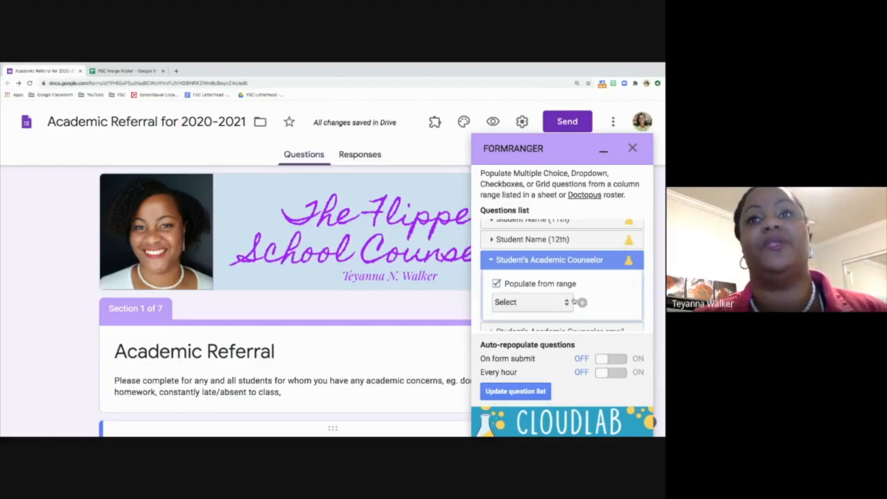
pyautogui.click(582, 302)
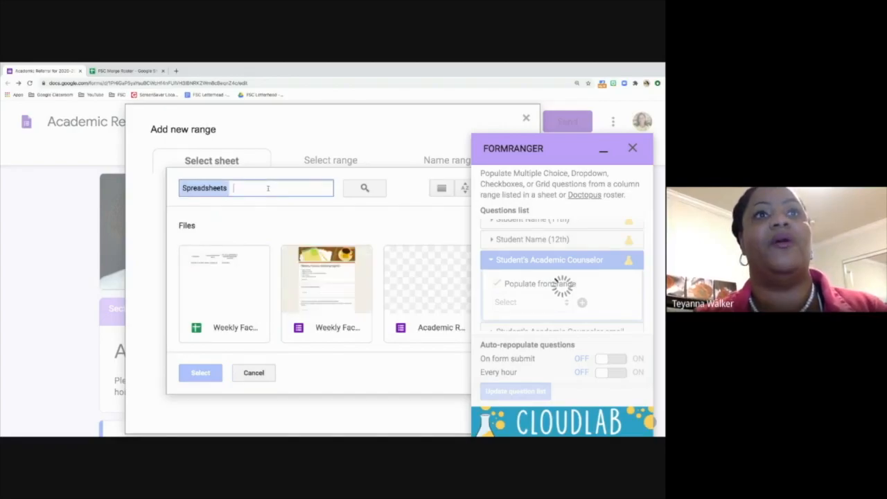
pyautogui.write('roster')
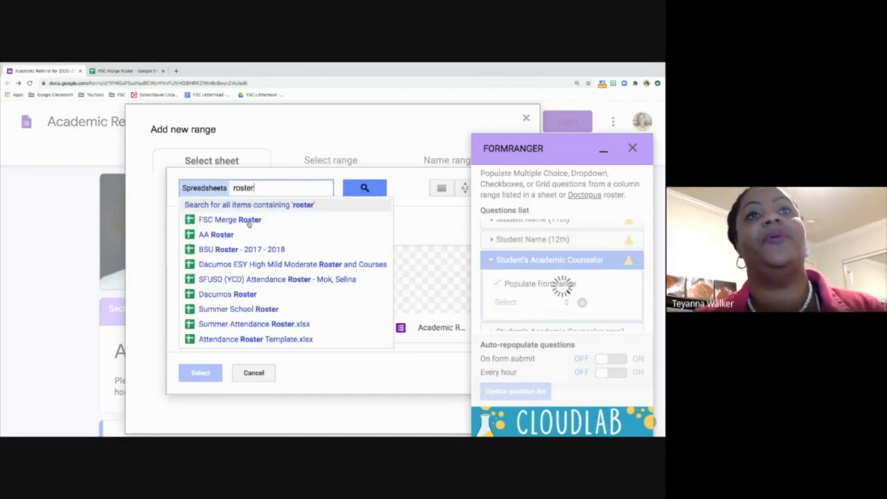
pyautogui.click(225, 220)
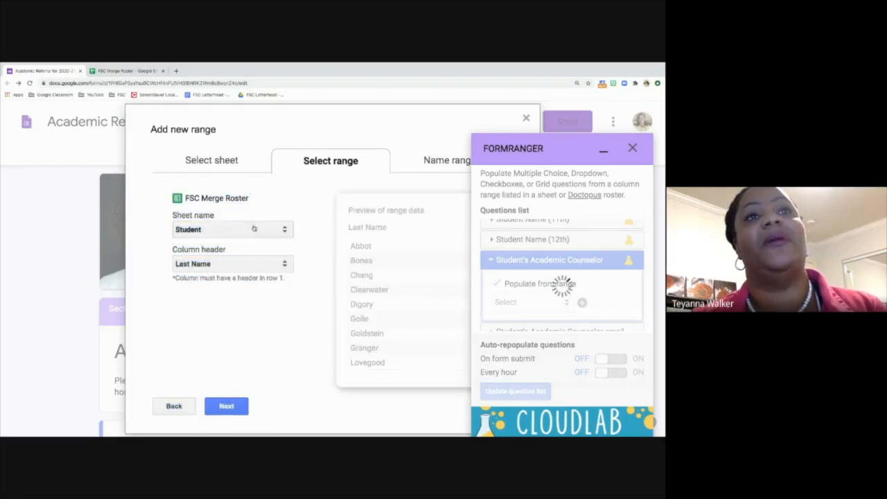
pyautogui.click(253, 229)
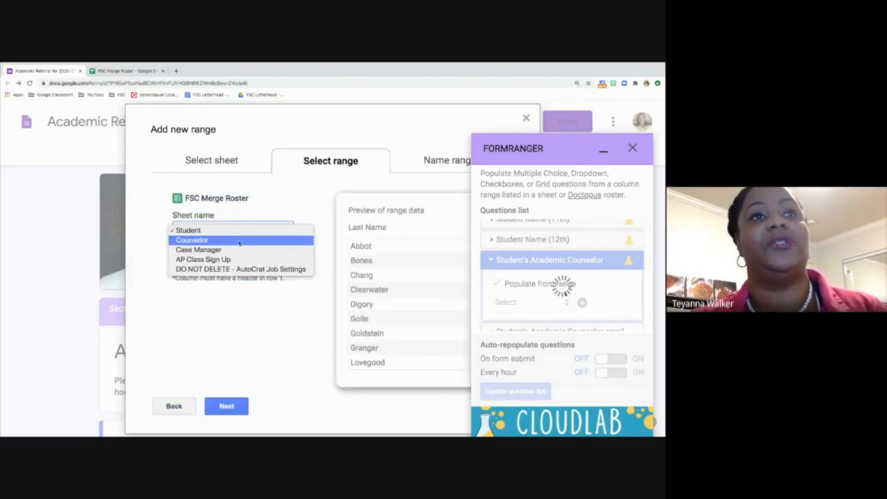
pyautogui.click(241, 240)
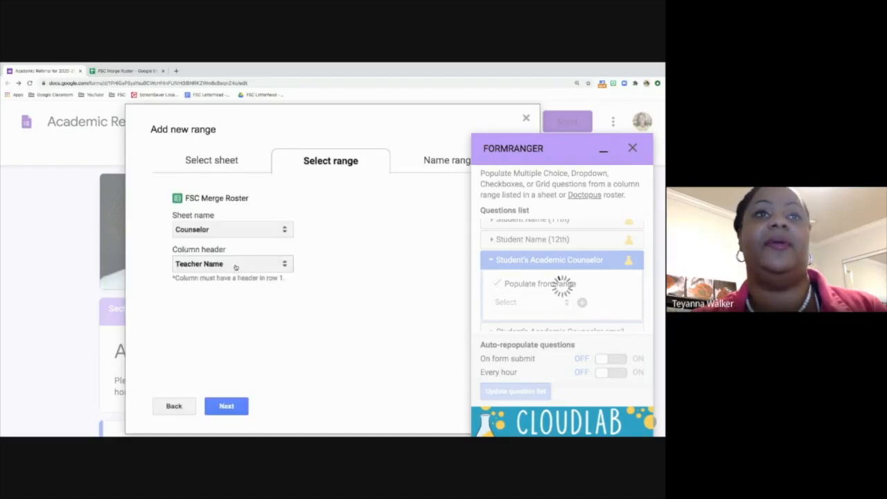
pyautogui.click(236, 265)
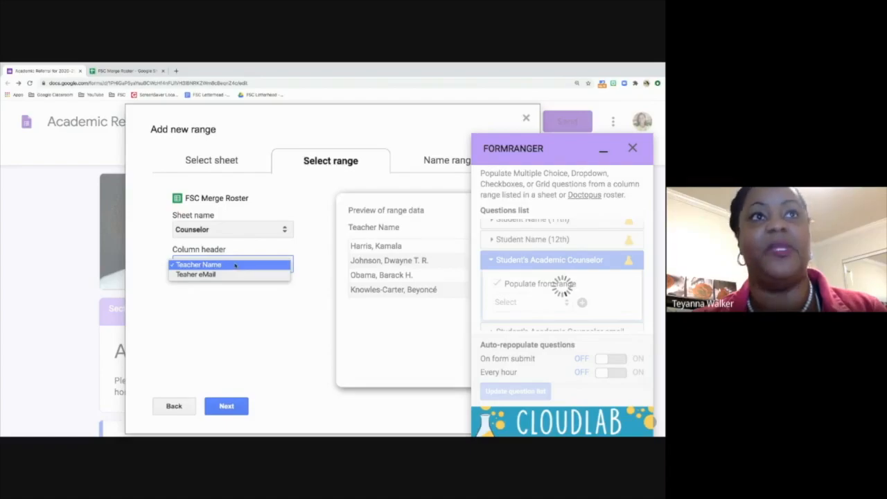
pyautogui.click(235, 264)
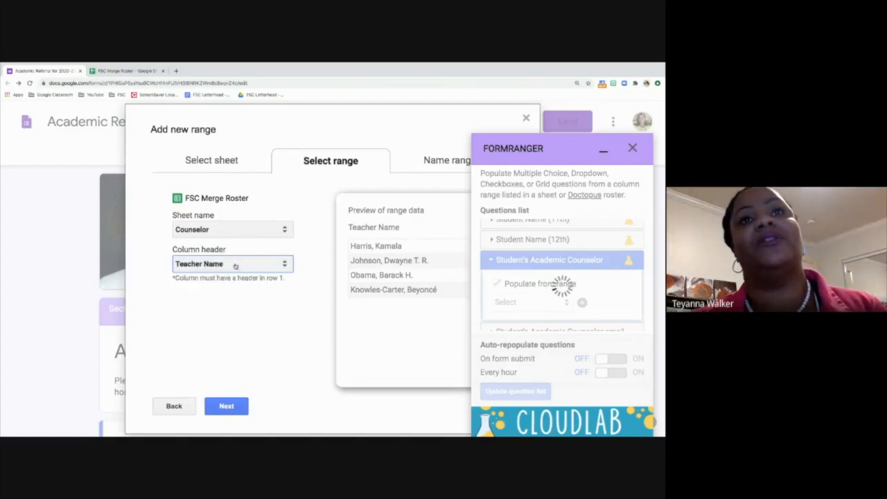
# Step: Name the range 'Counselor' and save it to fill the question's choices
pyautogui.click(230, 407)
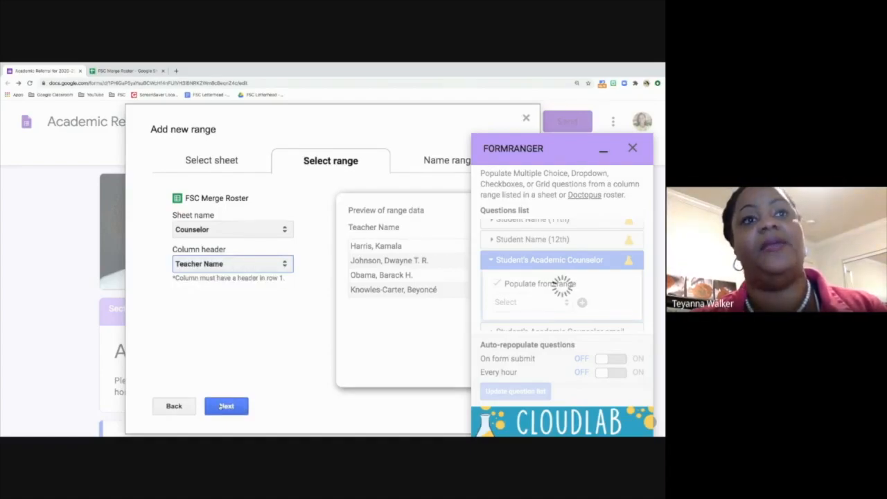
pyautogui.click(212, 284)
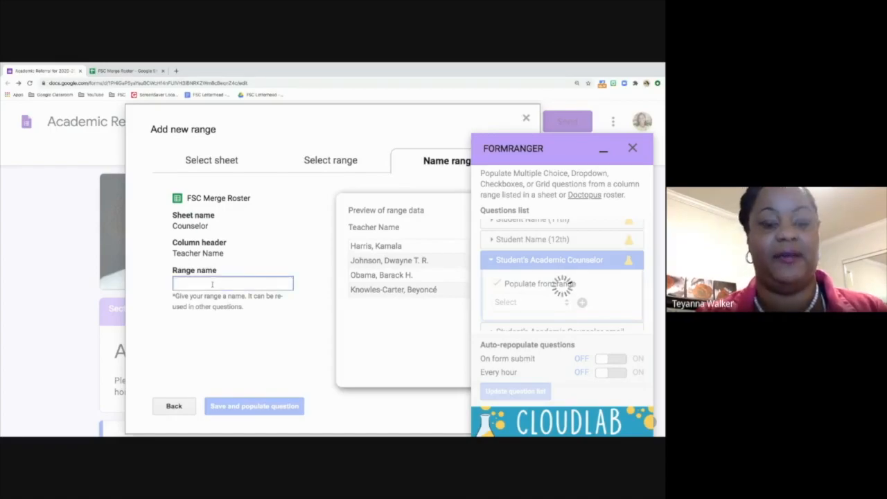
pyautogui.write('Cousne')
pyautogui.press('BackSpace')
pyautogui.press('BackSpace')
pyautogui.press('BackSpace')
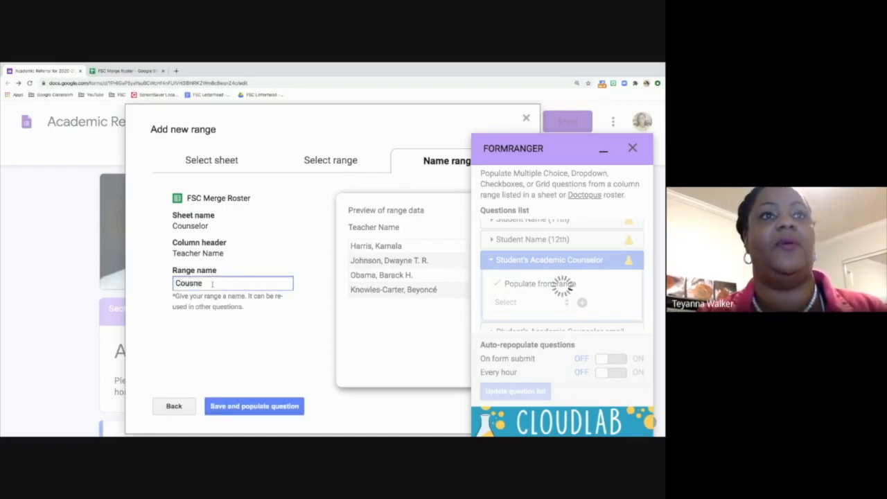
pyautogui.write('nselor')
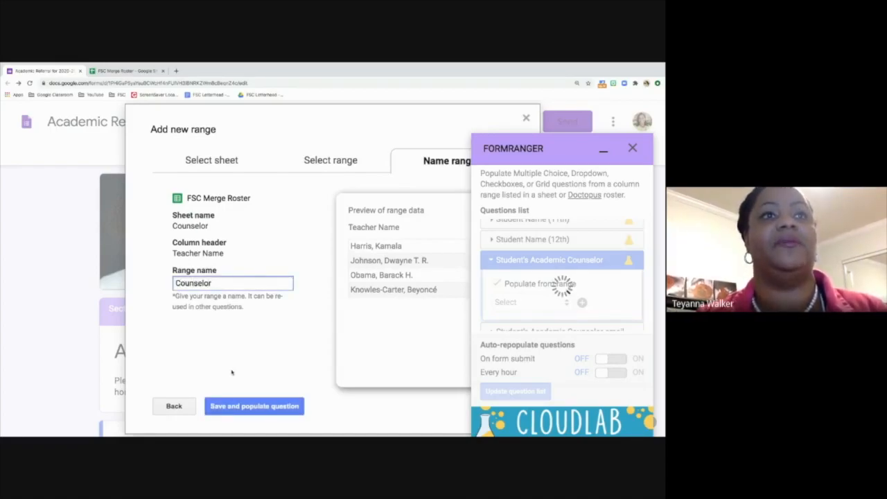
pyautogui.click(255, 406)
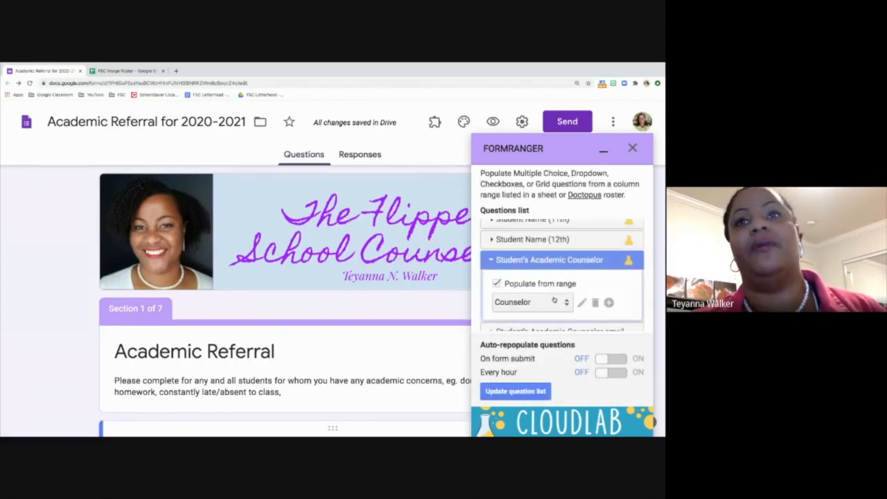
# Step: Expand the Student's Academic Counselor email question in the formRanger questions list
pyautogui.scroll(-1, 552, 300)
pyautogui.scroll(-2, 553, 300)
pyautogui.click(526, 280)
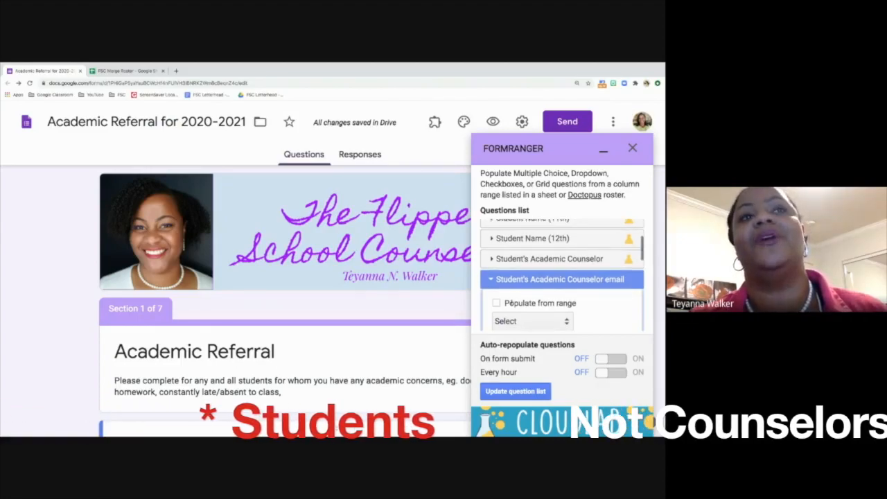
pyautogui.scroll(-1, 509, 305)
pyautogui.scroll(-1, 513, 299)
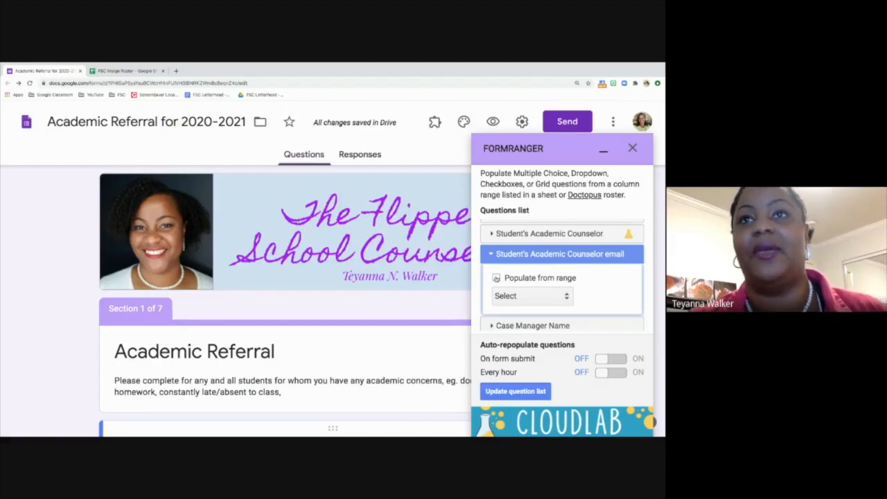
# Step: Turn on range population for the email question using FSC Merge Roster's Counselor sheet, Teaher eMail column
pyautogui.click(496, 278)
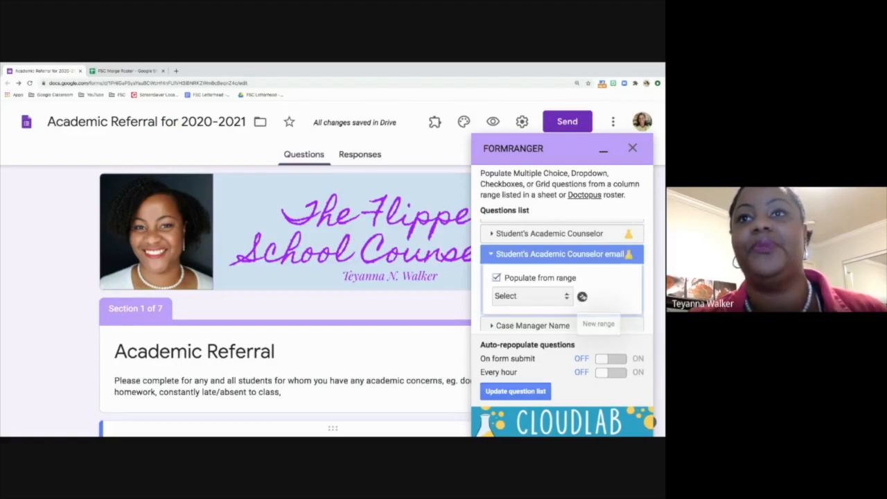
pyautogui.click(582, 296)
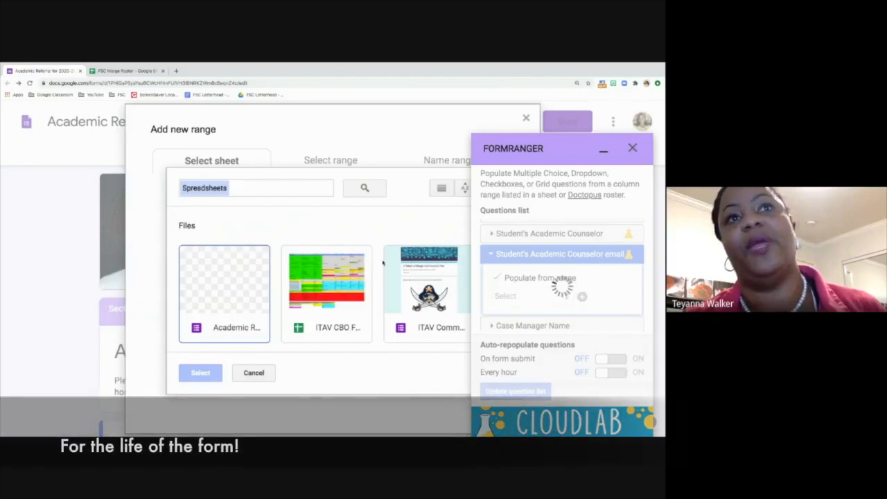
pyautogui.click(267, 186)
pyautogui.write('roster')
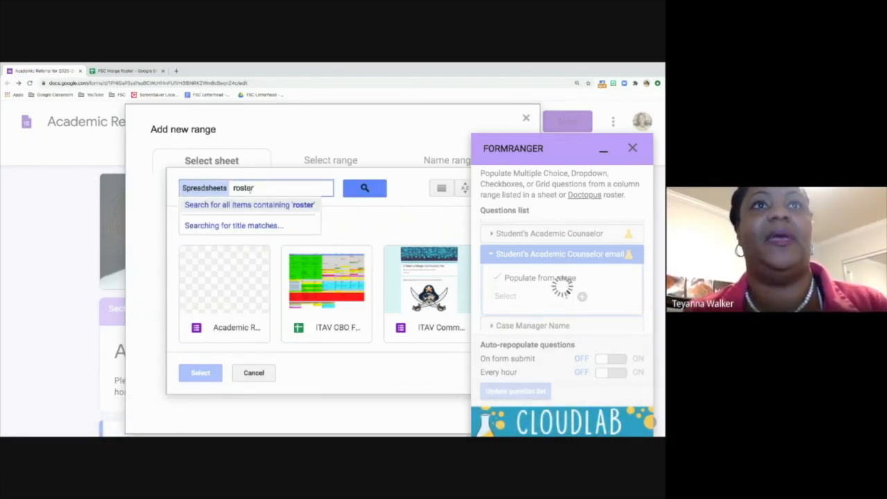
pyautogui.click(253, 221)
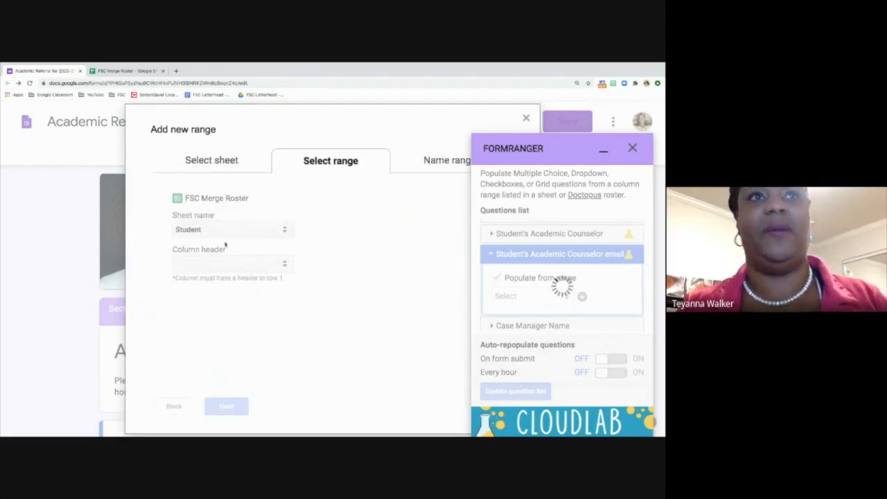
pyautogui.click(221, 230)
pyautogui.click(219, 241)
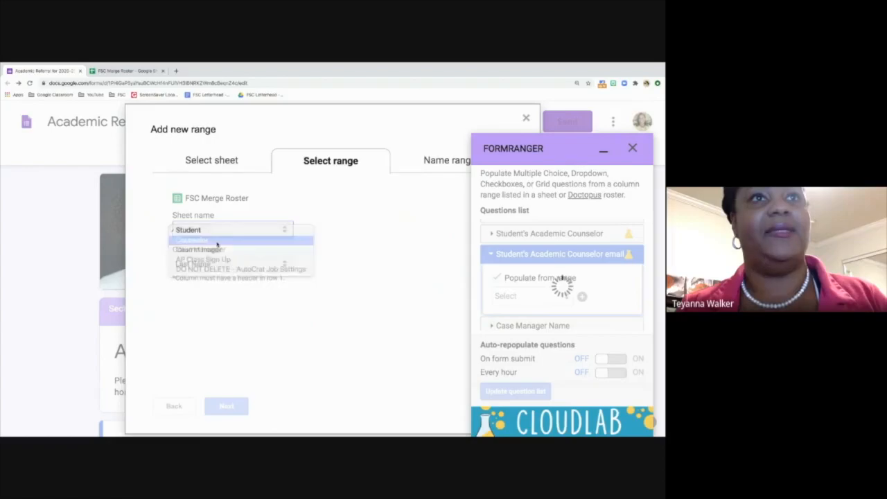
pyautogui.click(230, 264)
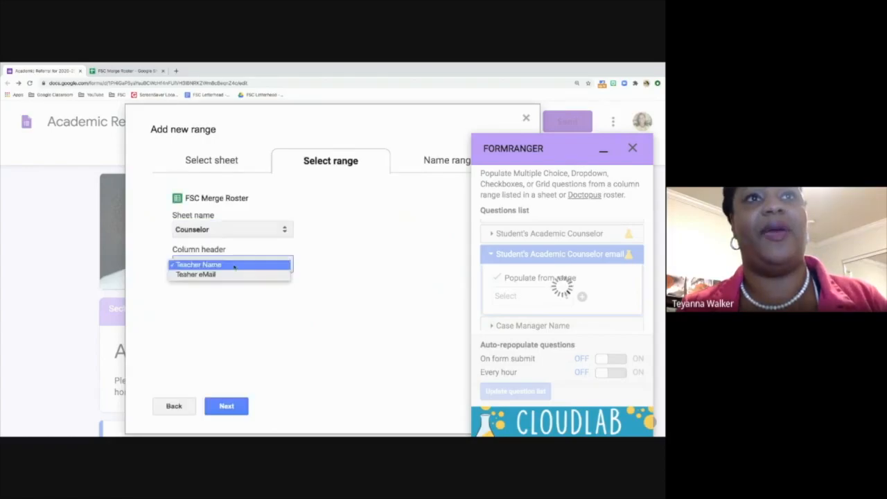
pyautogui.click(232, 275)
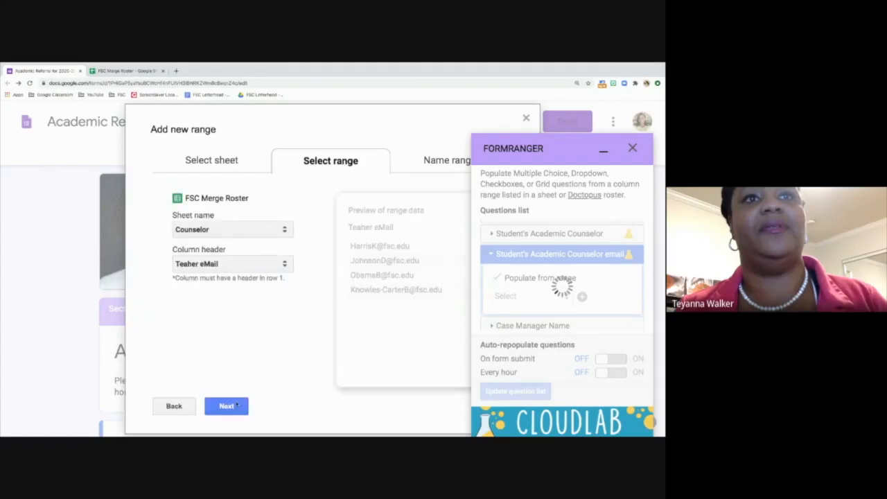
# Step: Name the range 'Counselor Email' and save it to populate the email question
pyautogui.click(226, 405)
pyautogui.click(219, 283)
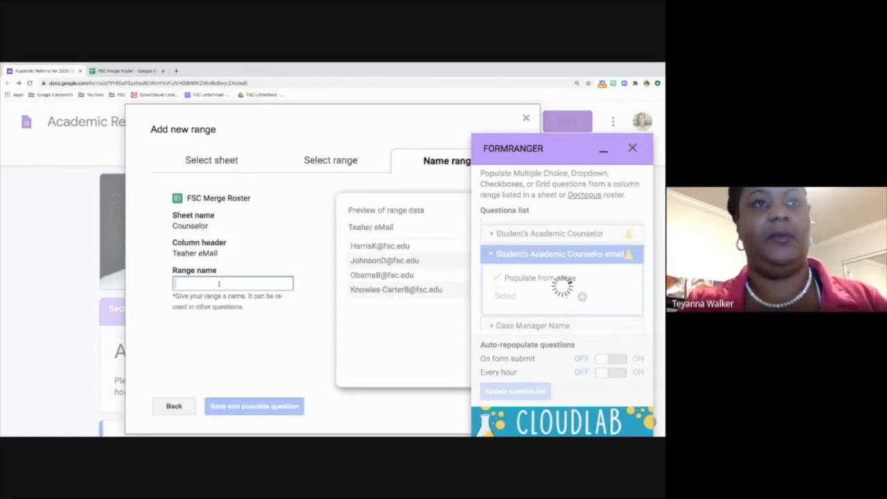
pyautogui.write('Counse')
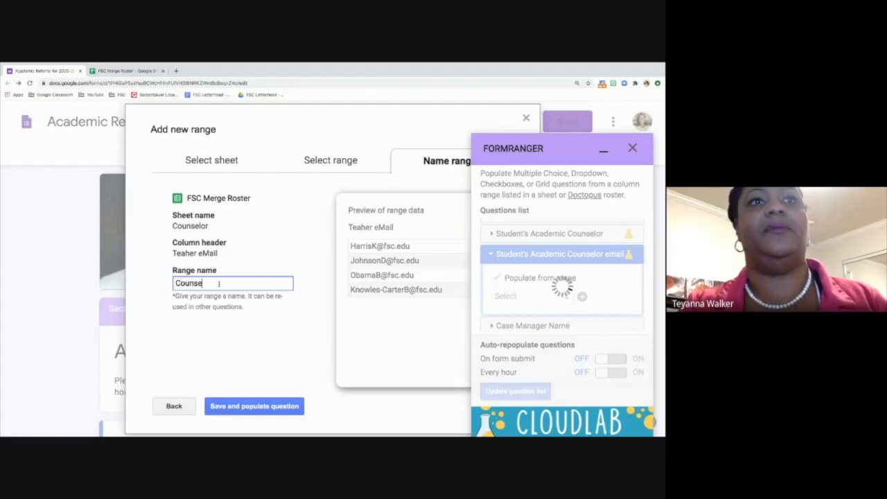
pyautogui.write('lor Email')
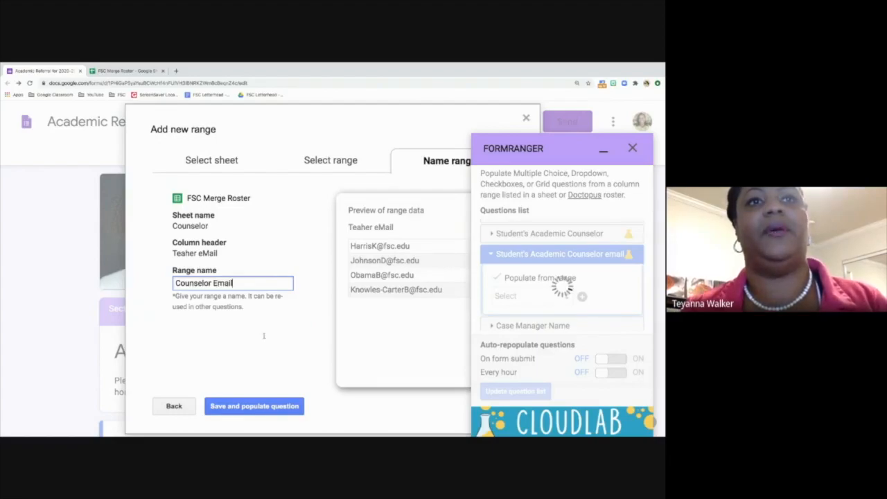
pyautogui.click(267, 407)
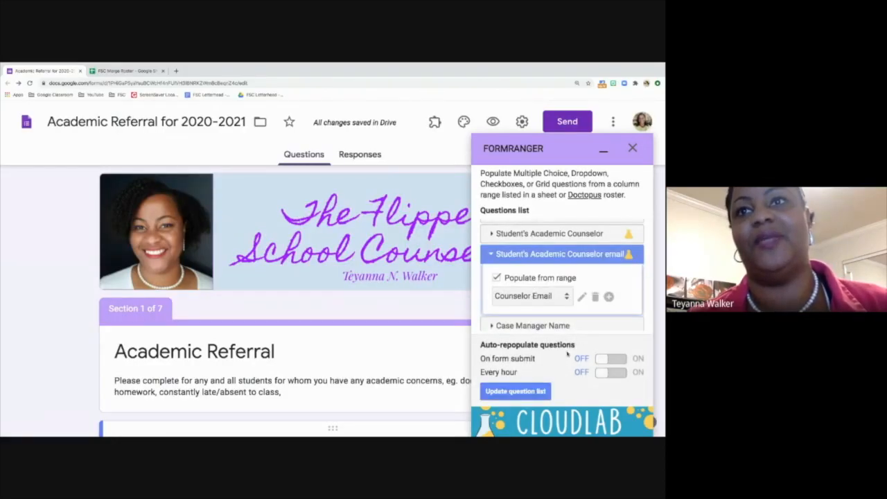
# Step: Switch On form submit and Every hour repopulation to ON, then view the FSC Merge Roster spreadsheet
pyautogui.click(610, 362)
pyautogui.click(609, 372)
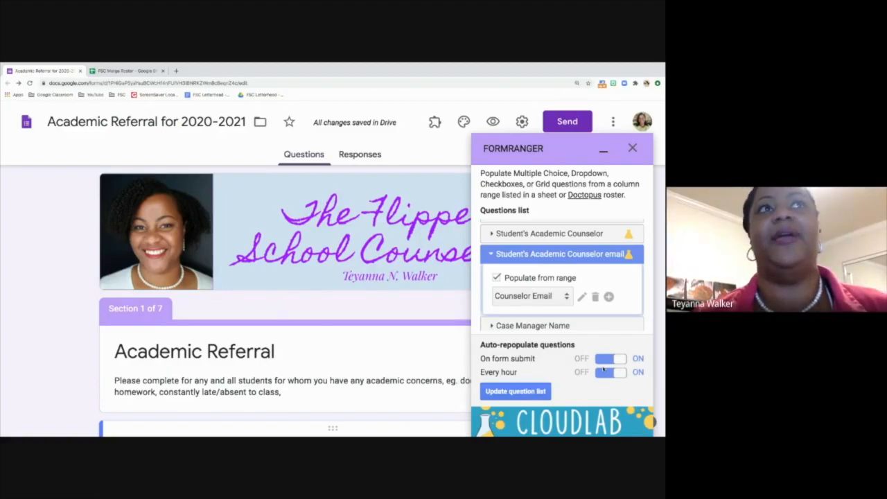
pyautogui.click(126, 72)
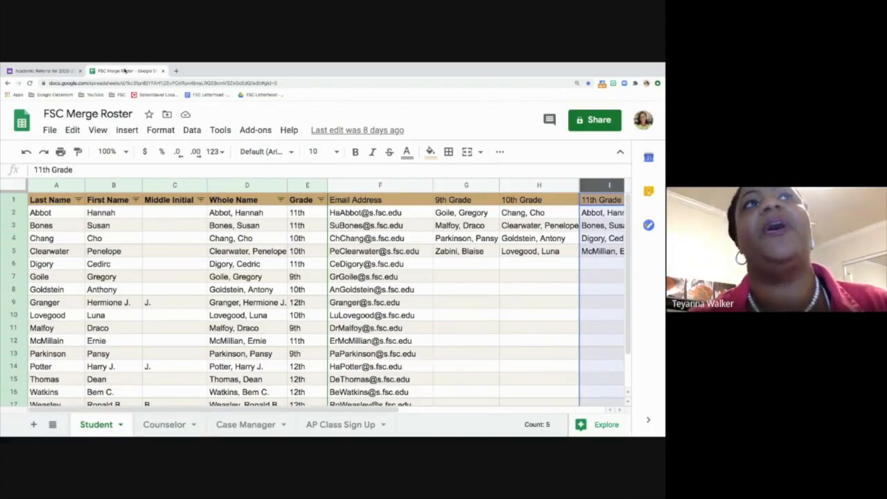
# Step: Move between the roster and form tabs, ending on the Academic Referral for 2020-2021 form
pyautogui.click(35, 71)
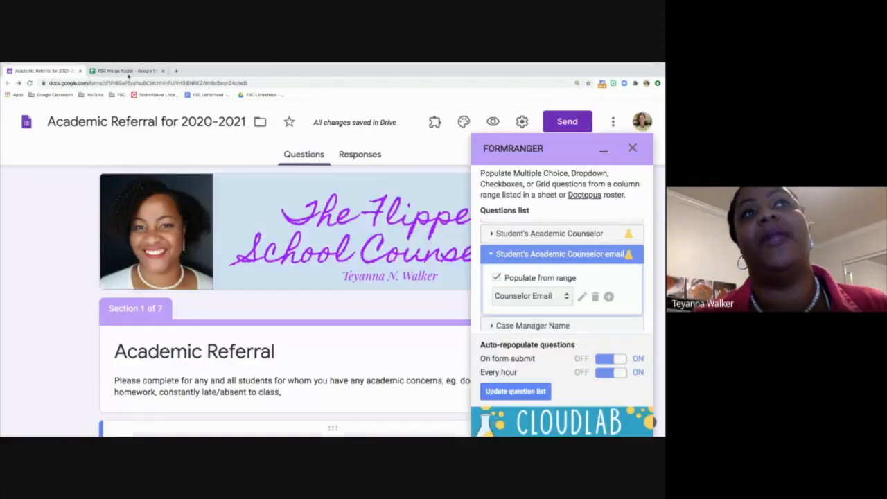
pyautogui.click(125, 70)
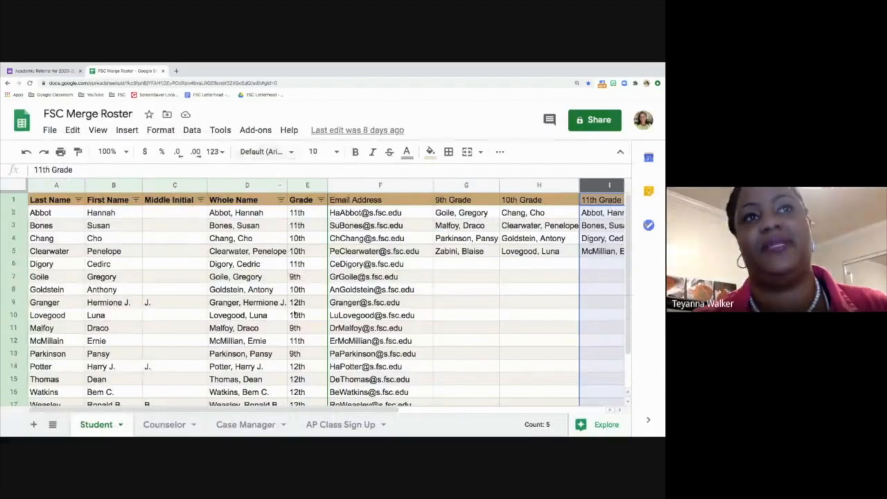
pyautogui.click(58, 72)
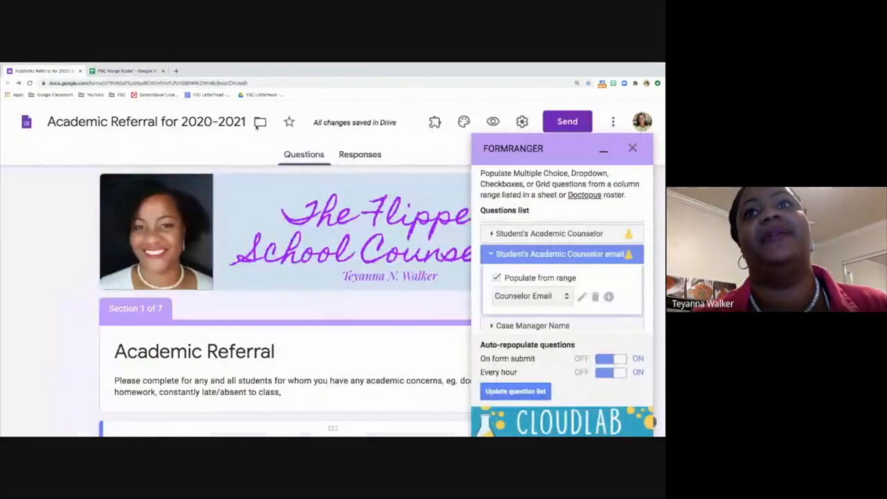
# Step: Scroll down through the formRanger questions list
pyautogui.scroll(-3, 553, 296)
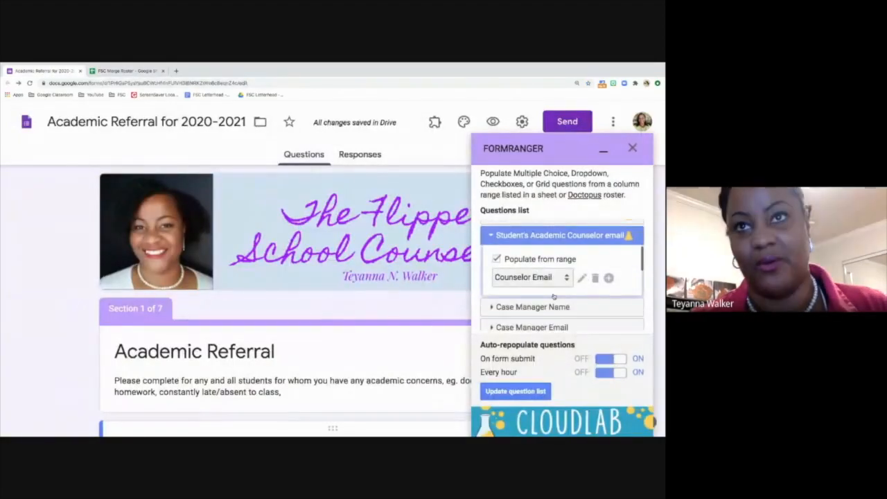
pyautogui.scroll(-1, 554, 296)
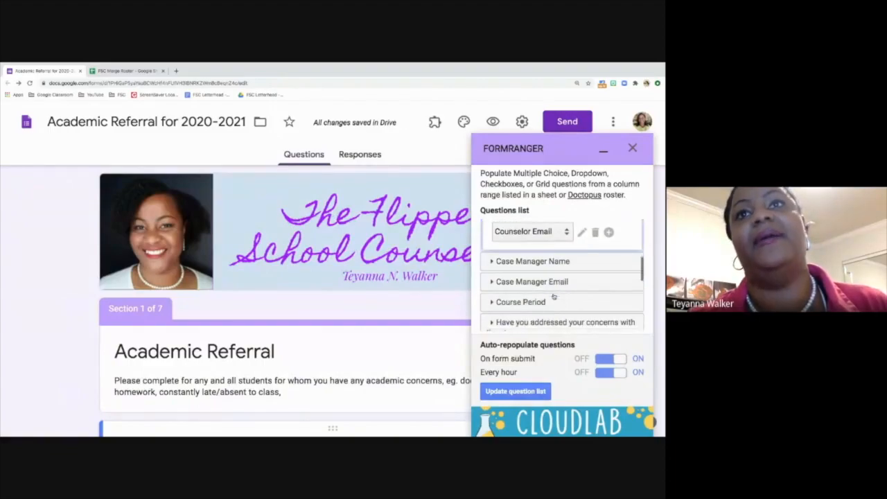
pyautogui.scroll(-1, 553, 296)
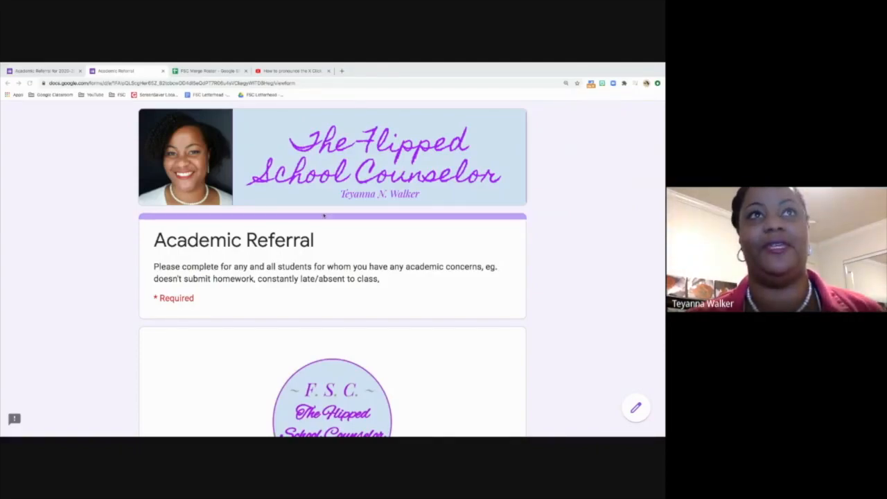
# Step: On the live form, answer 10th Grade for Student Grade and go to the next page
pyautogui.click(298, 83)
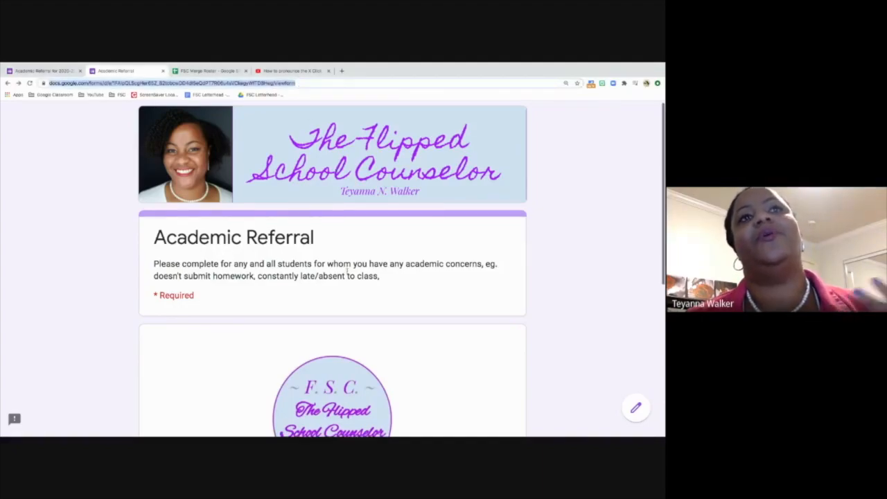
pyautogui.scroll(-1, 346, 271)
pyautogui.scroll(-3, 346, 271)
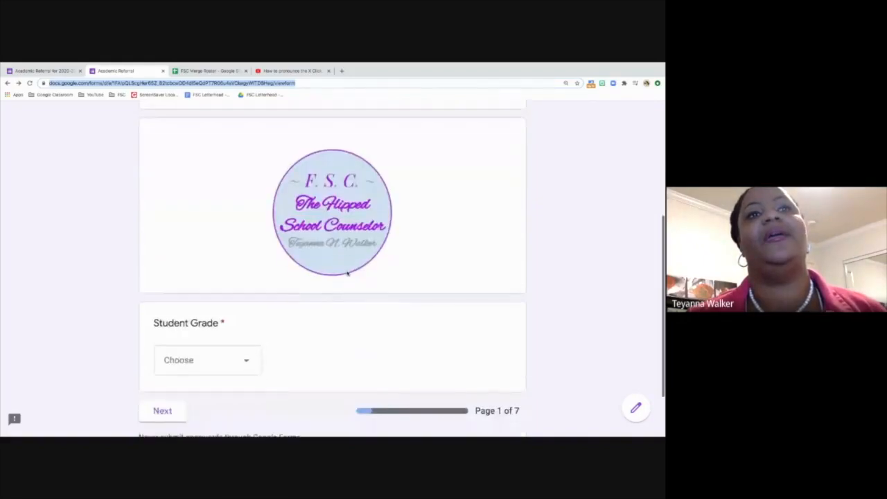
pyautogui.scroll(-1, 346, 271)
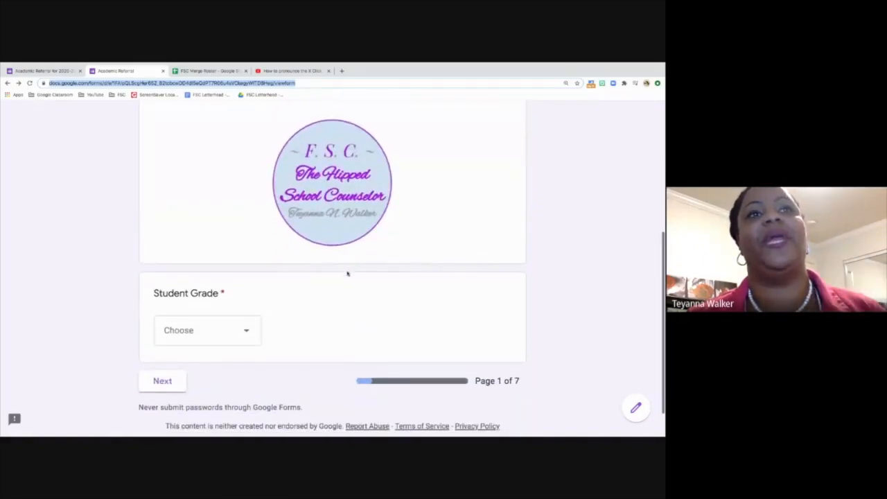
pyautogui.click(234, 321)
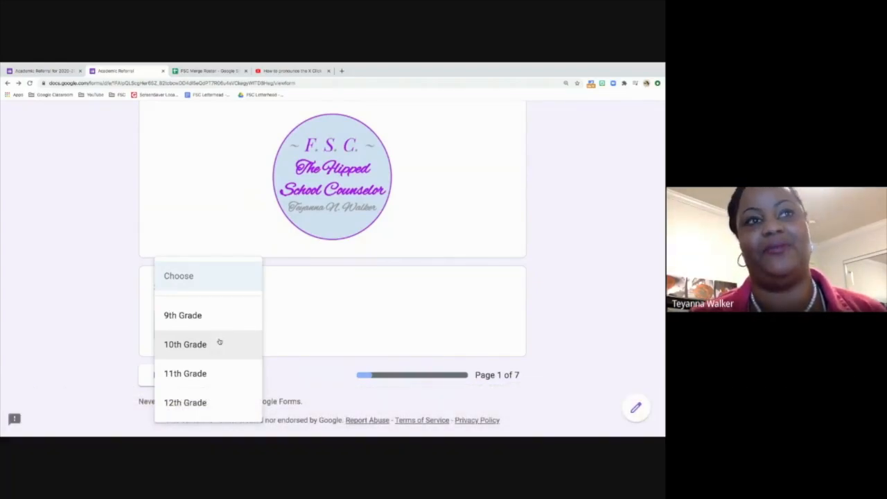
pyautogui.click(219, 341)
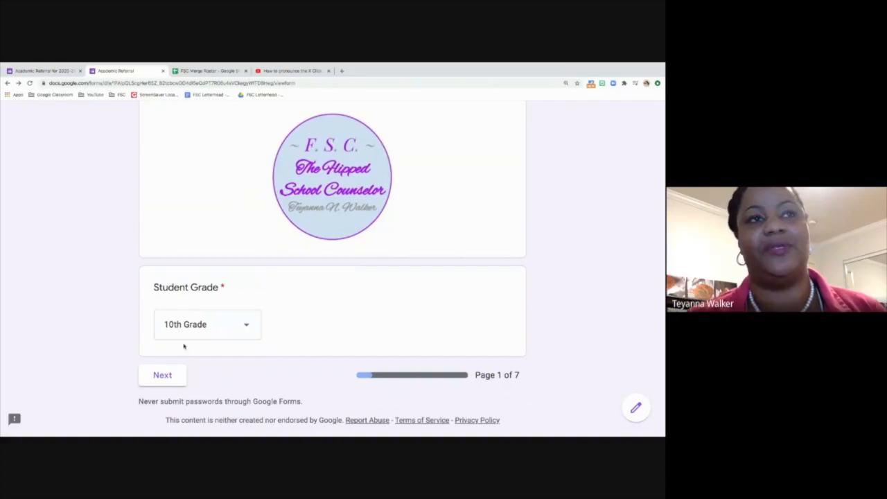
pyautogui.click(169, 378)
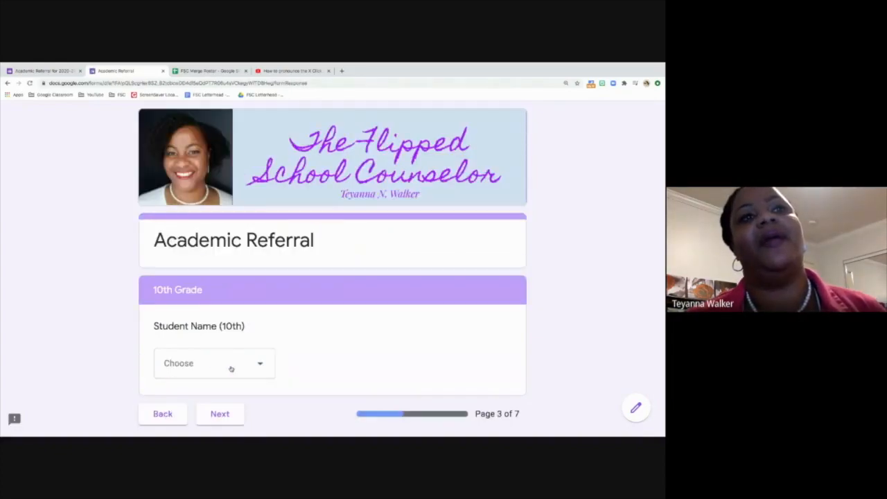
# Step: Pick the first listed 10th-grade student, continue, and scroll to the counselor questions
pyautogui.scroll(-1, 229, 367)
pyautogui.click(216, 332)
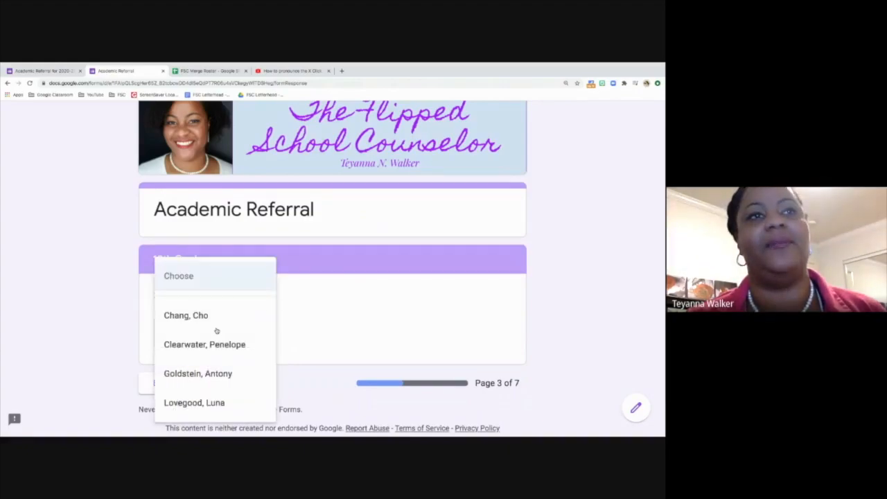
pyautogui.click(199, 314)
pyautogui.click(219, 384)
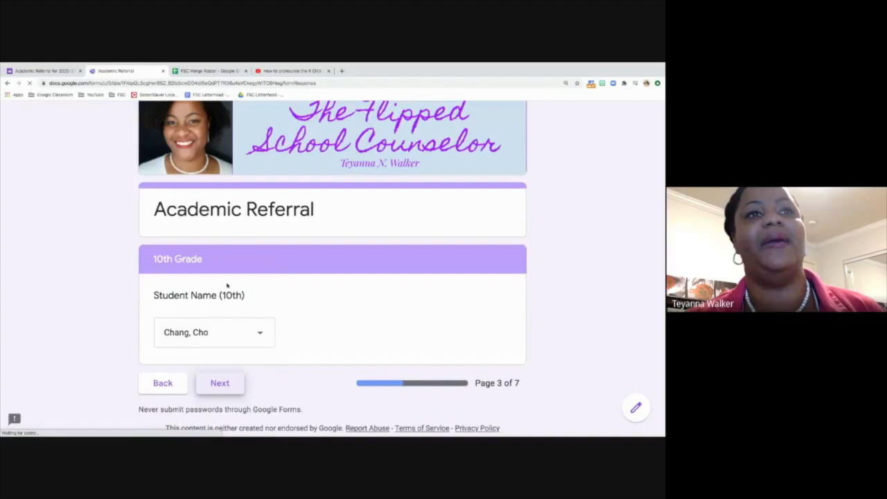
pyautogui.scroll(-2, 229, 291)
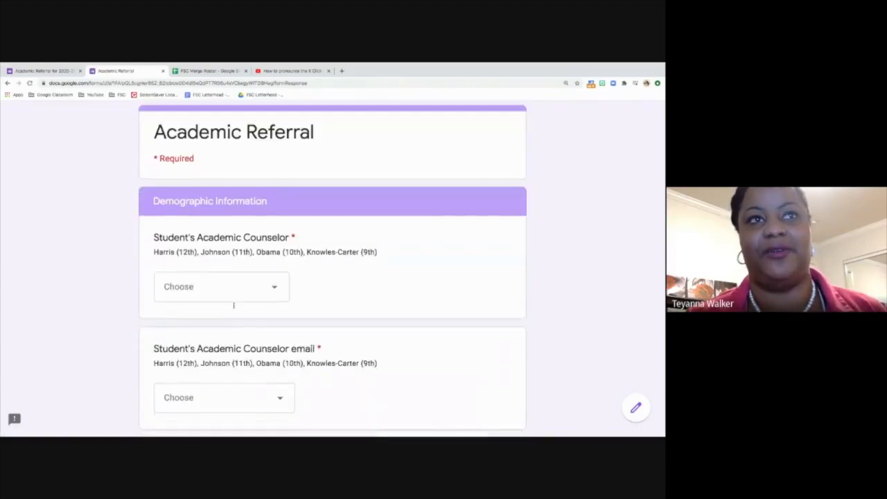
pyautogui.scroll(-3, 233, 305)
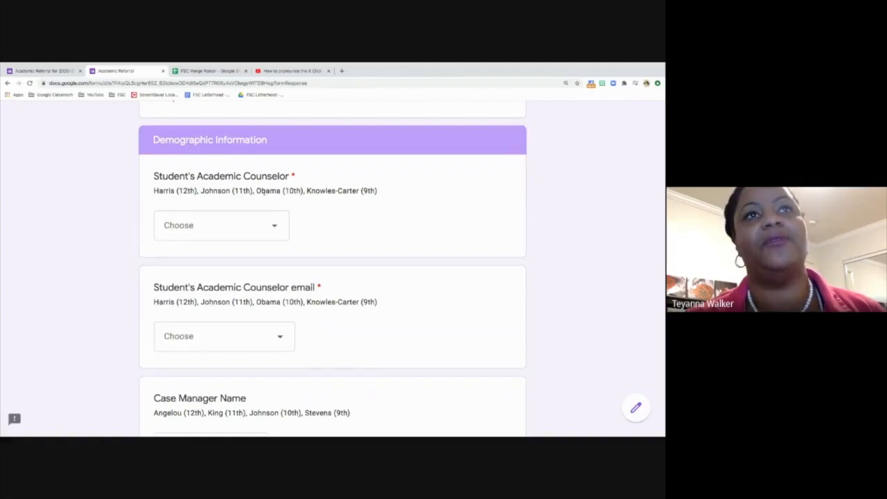
# Step: Choose the 10th-grade counselor as academic counselor and select that counselor's matching email
pyautogui.click(238, 232)
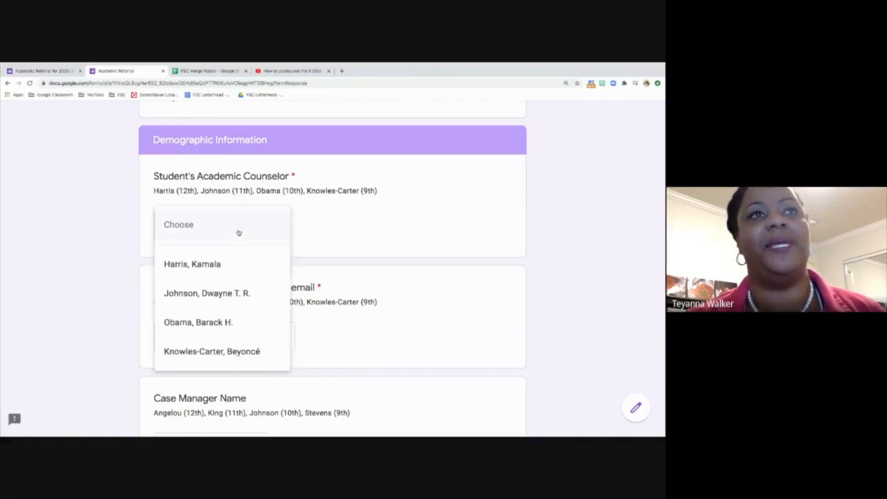
pyautogui.click(205, 322)
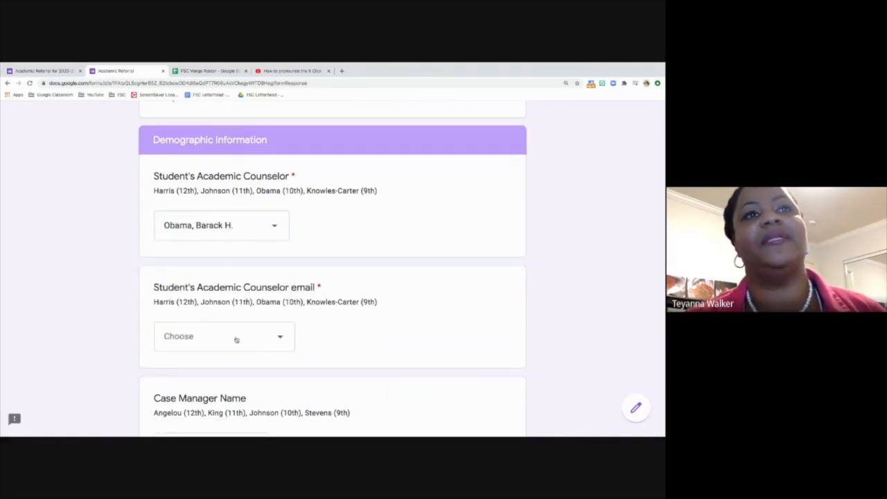
pyautogui.click(235, 340)
pyautogui.click(229, 372)
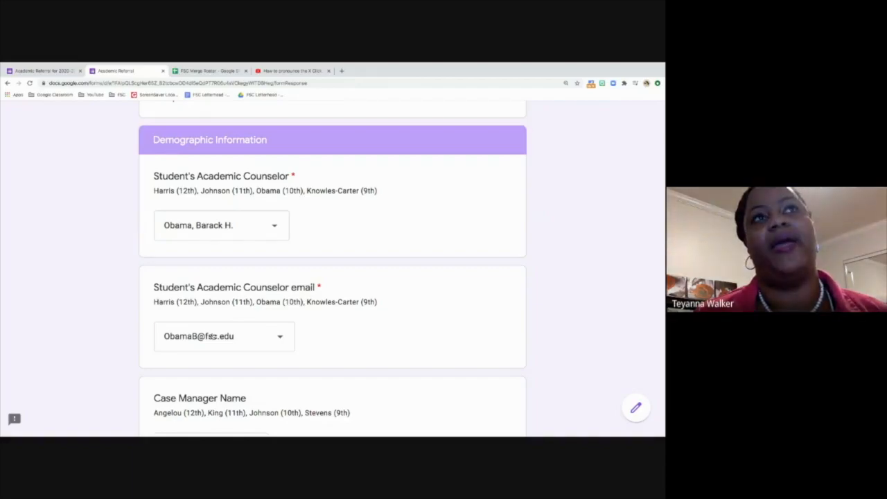
# Step: Scroll to the Case Manager Name question and expand its dropdown of names
pyautogui.scroll(-2, 211, 336)
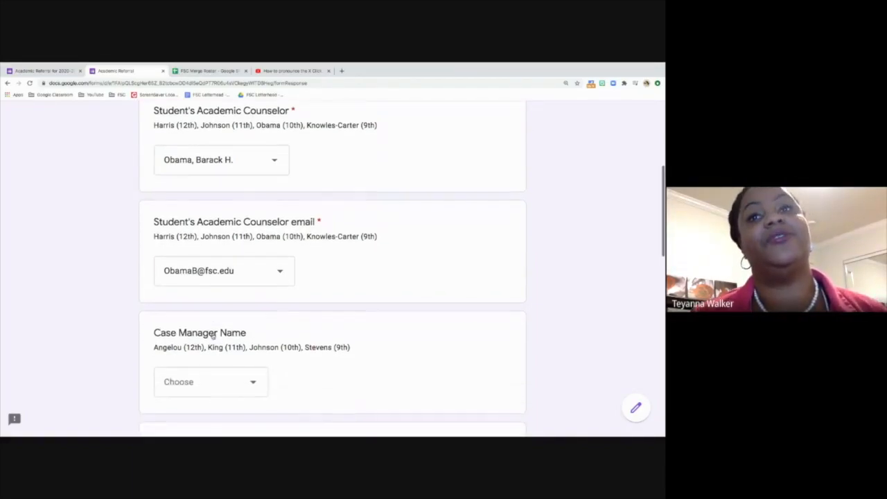
pyautogui.scroll(-1, 213, 336)
pyautogui.scroll(-3, 213, 336)
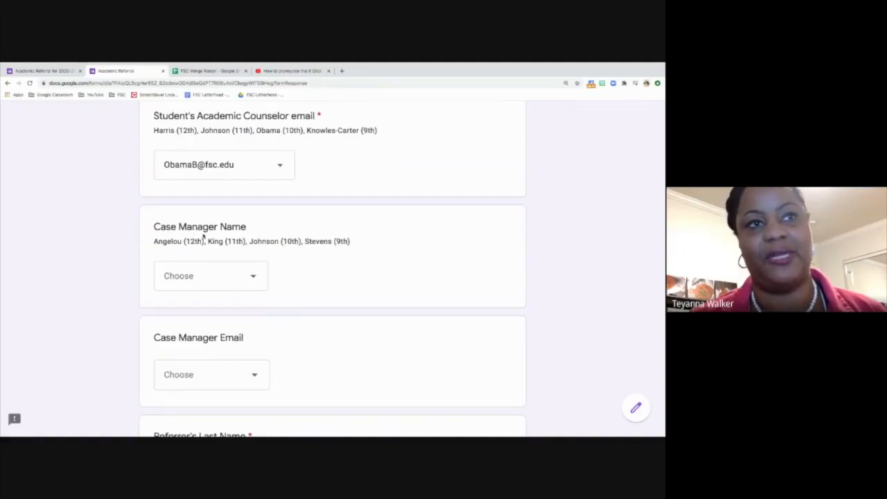
pyautogui.scroll(-2, 206, 241)
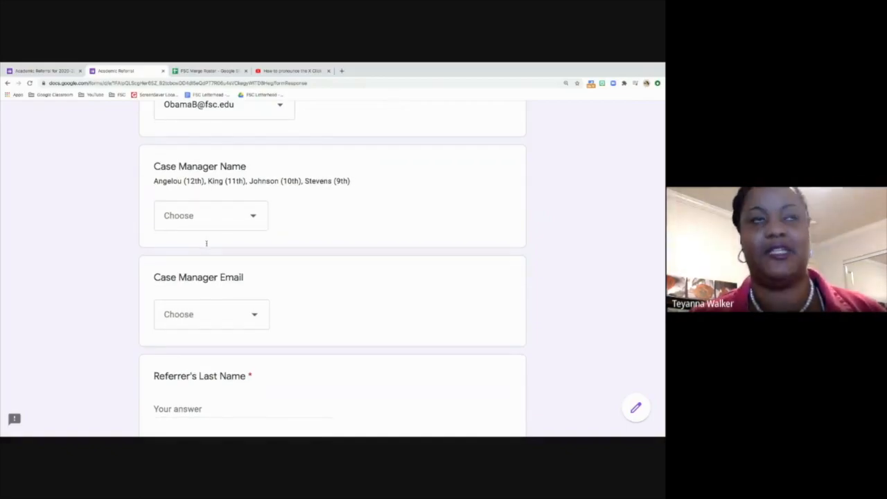
pyautogui.scroll(1, 206, 243)
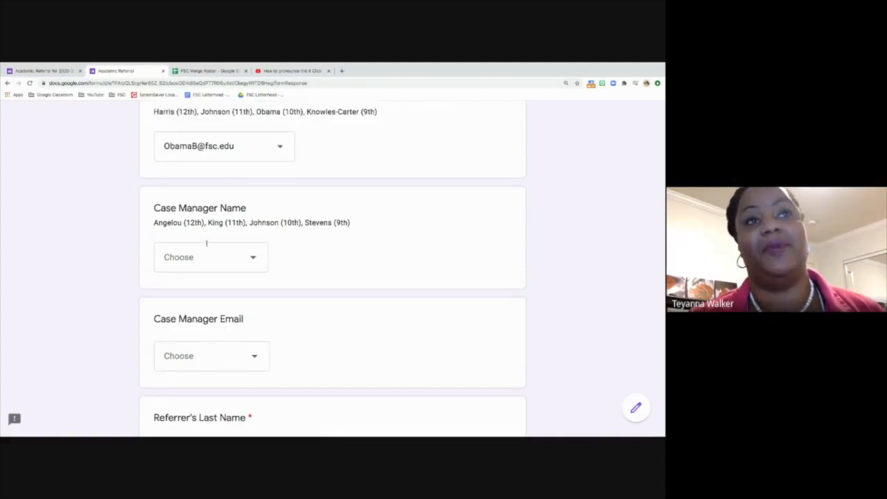
pyautogui.scroll(-1, 206, 244)
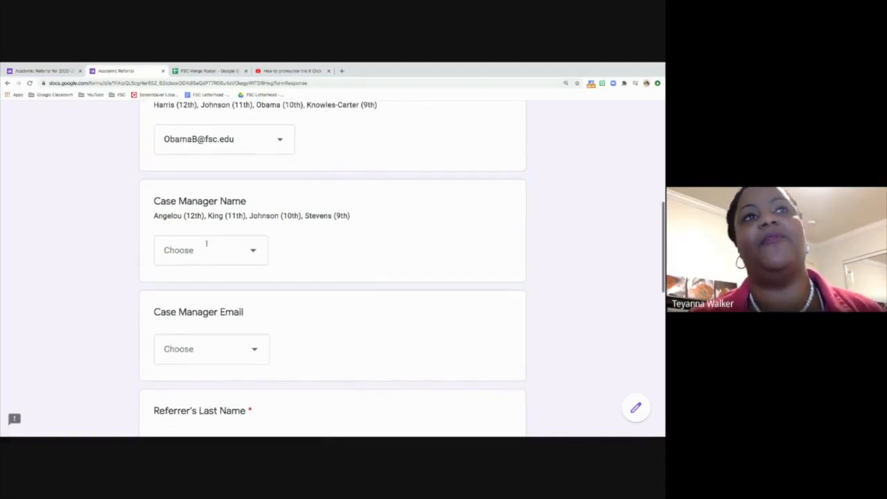
pyautogui.scroll(-1, 205, 243)
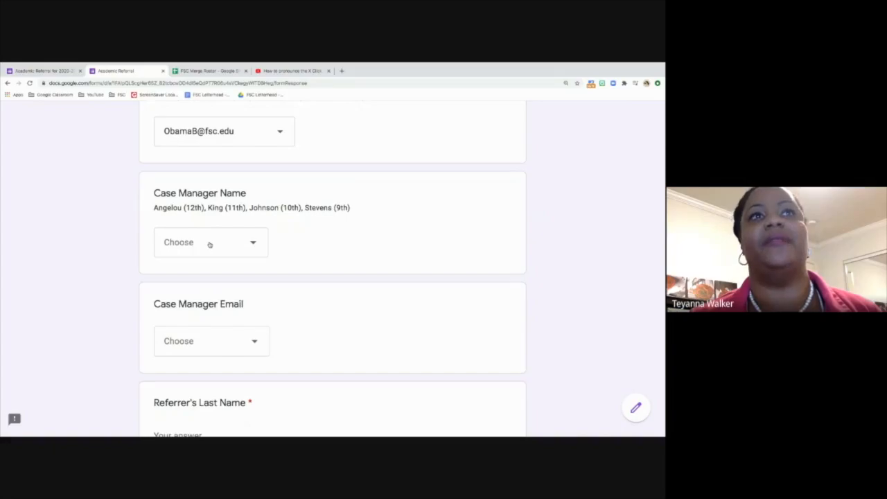
pyautogui.click(210, 243)
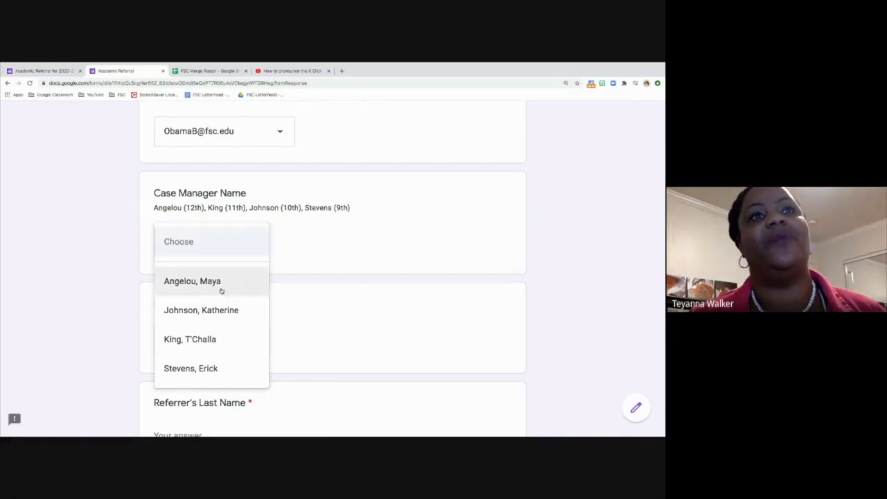
# Step: Select the 10th-grade case manager and that case manager's matching email address
pyautogui.click(223, 311)
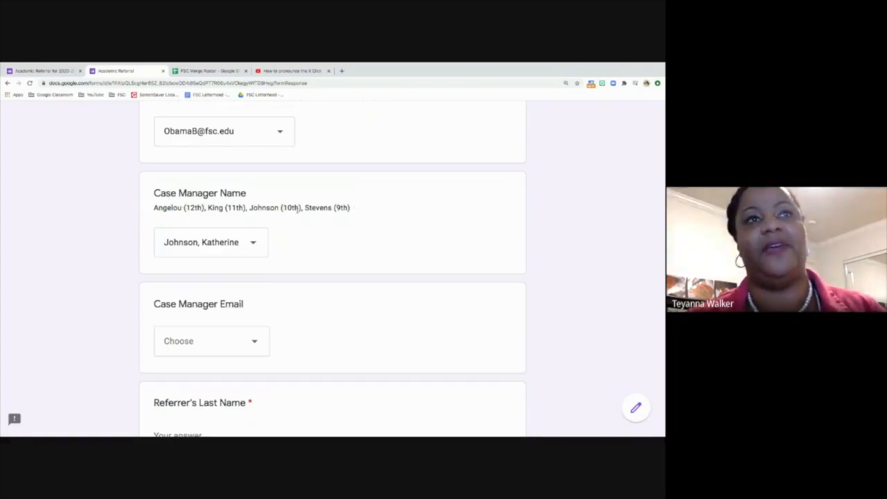
pyautogui.click(221, 338)
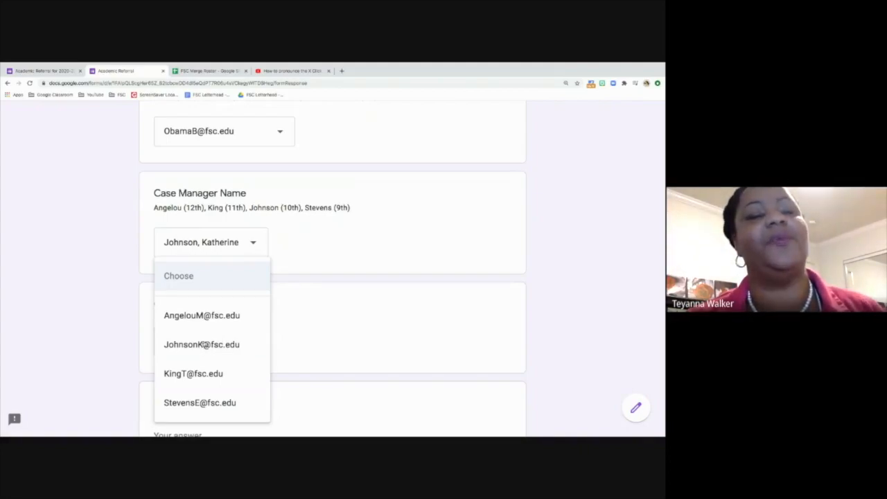
pyautogui.click(202, 345)
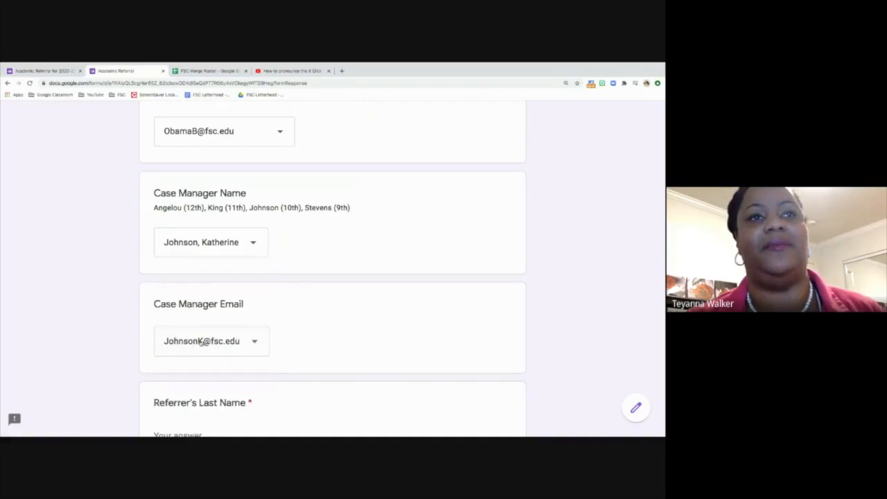
pyautogui.scroll(-5, 200, 343)
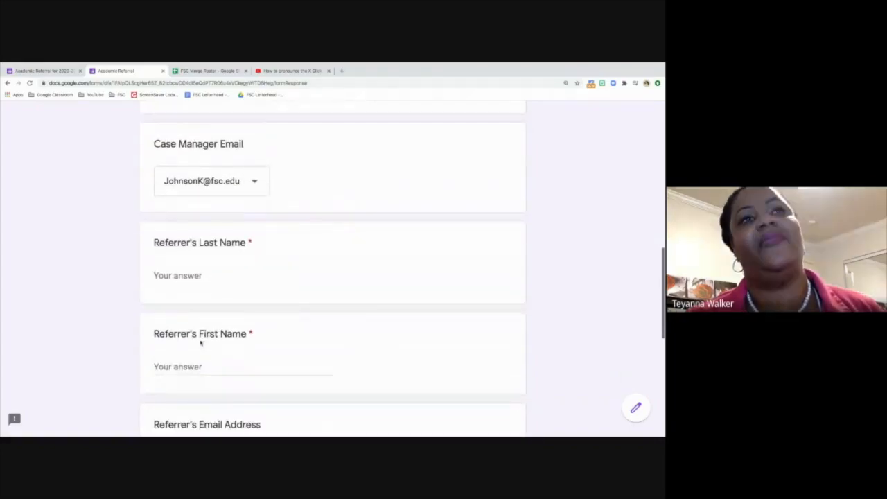
# Step: Enter the referrer's last name, first name and email address
pyautogui.click(177, 239)
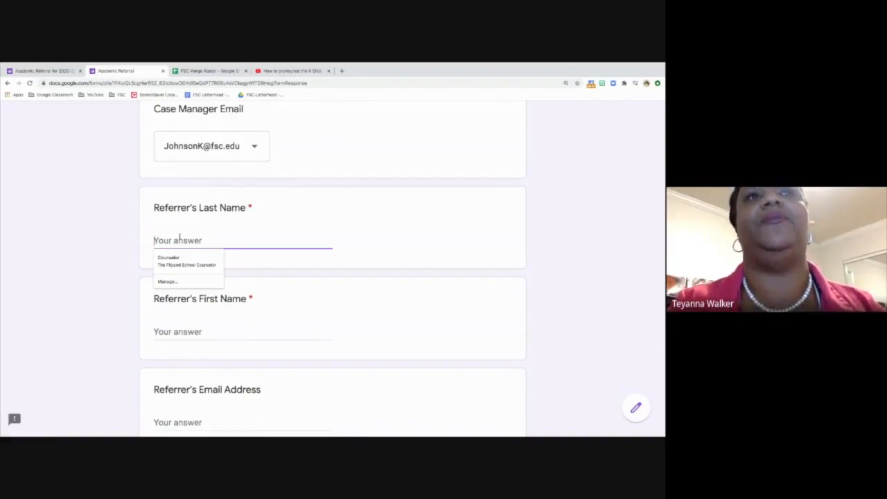
pyautogui.press('Tab')
pyautogui.press('Tab')
pyautogui.scroll(-2, 332, 268)
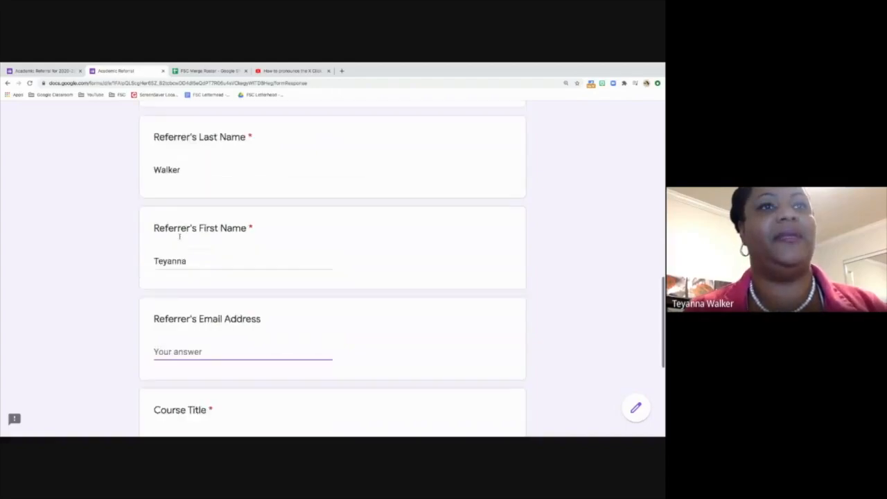
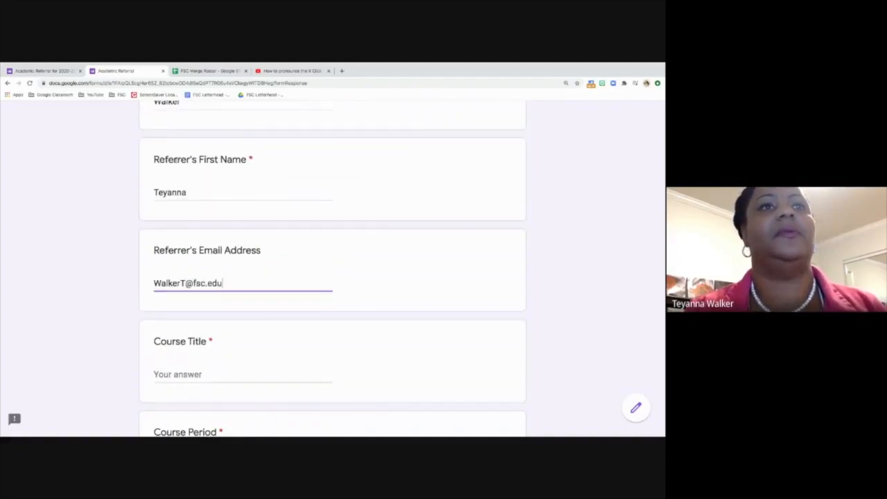
# Step: Set Course Title to 'Xhosa' and Course Period to '1st Period', then go to the next page
pyautogui.scroll(-2, 176, 160)
pyautogui.press('Tab')
pyautogui.write('Xho')
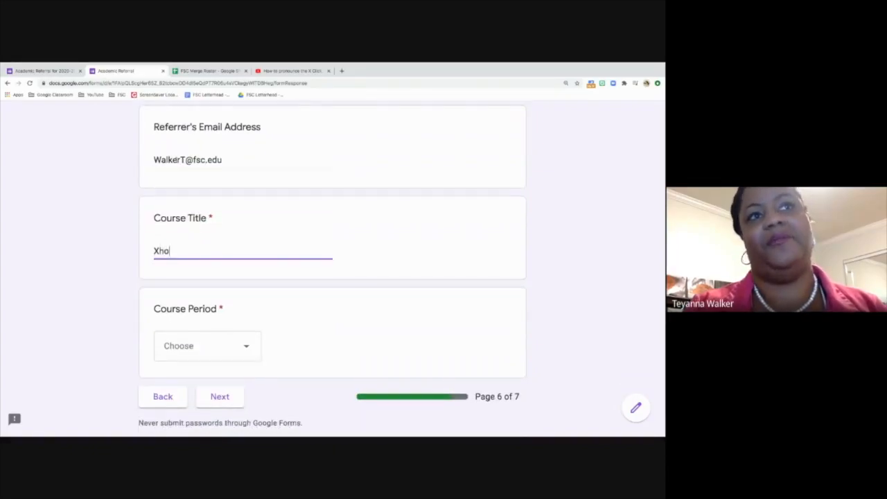
pyautogui.write('sa')
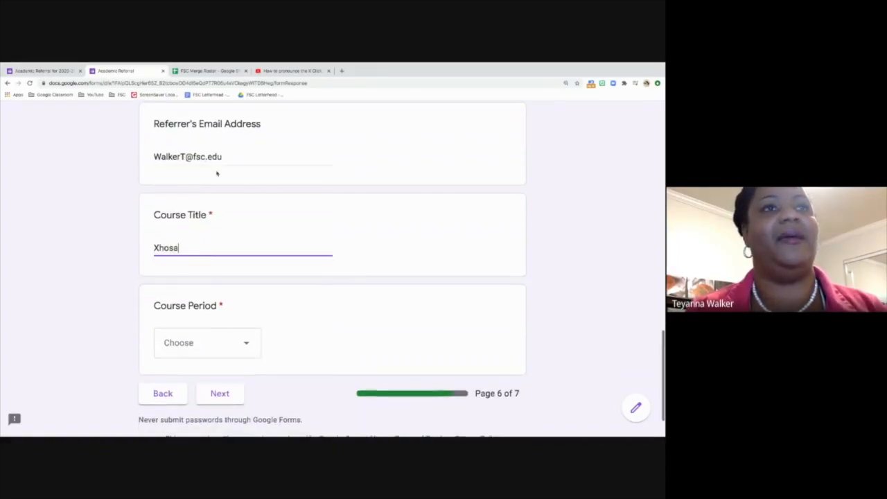
pyautogui.scroll(-1, 216, 172)
pyautogui.click(215, 298)
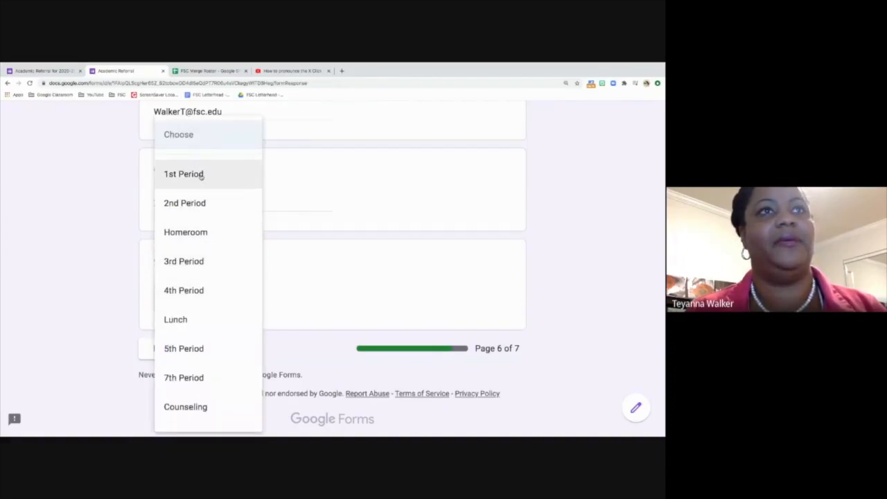
pyautogui.click(201, 176)
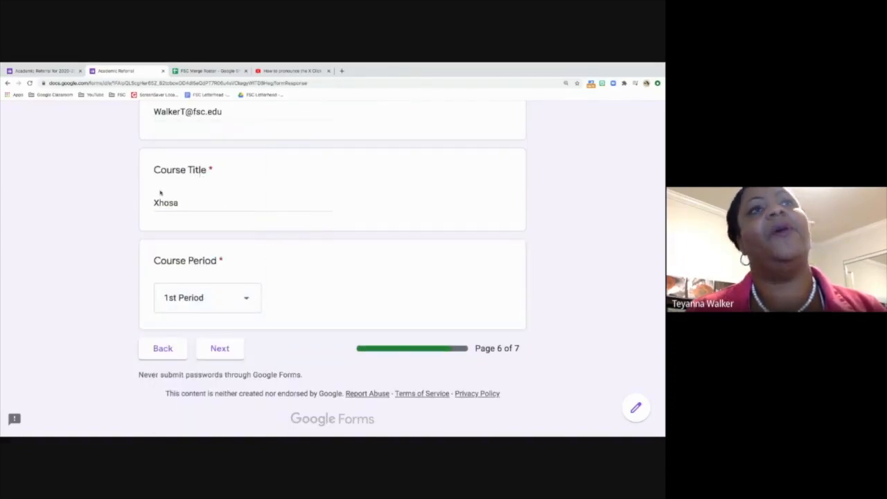
pyautogui.scroll(5, 164, 183)
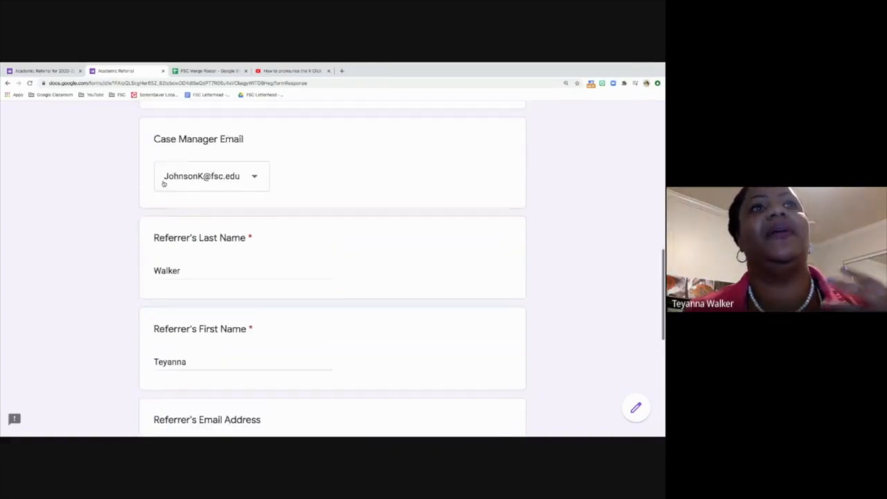
pyautogui.scroll(-1, 163, 183)
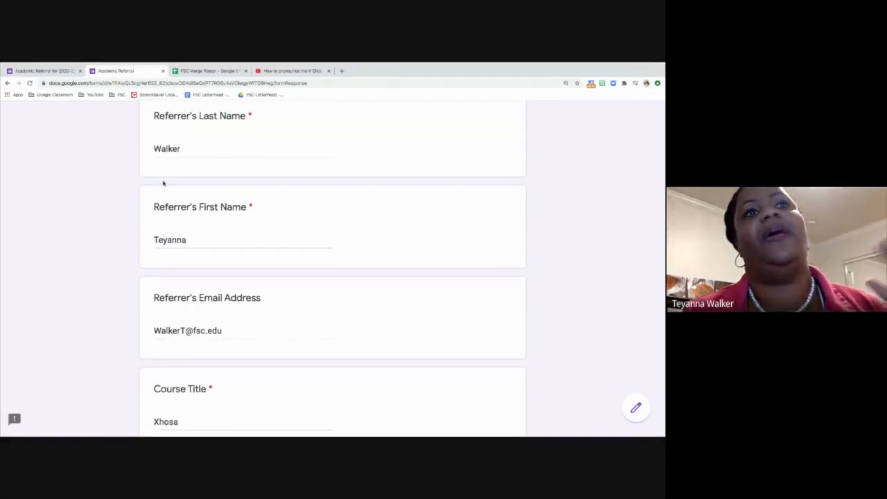
pyautogui.scroll(-1, 164, 183)
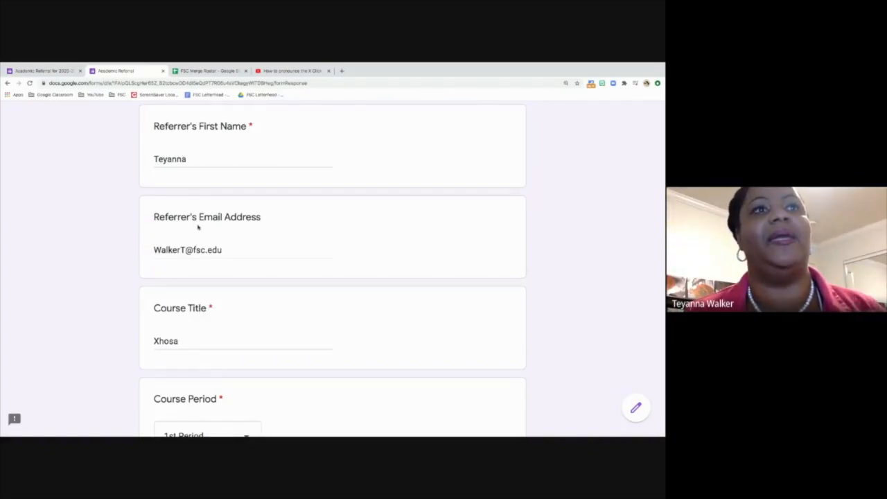
pyautogui.scroll(-2, 198, 226)
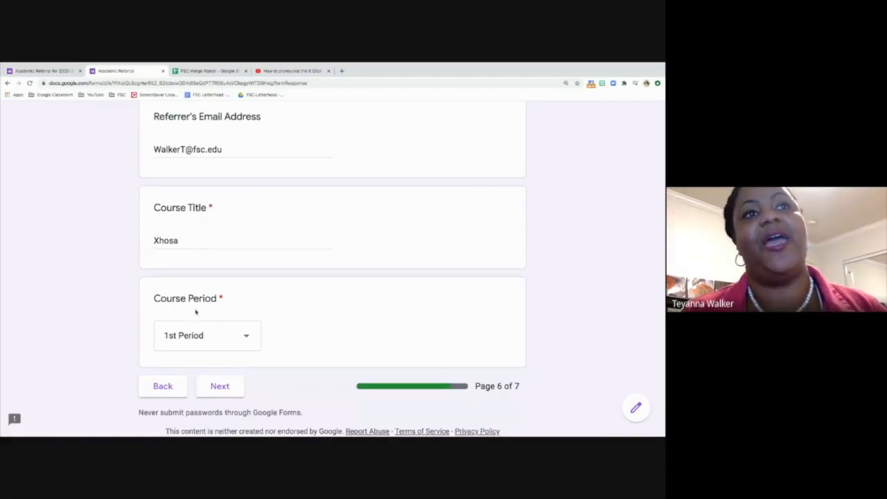
pyautogui.click(219, 387)
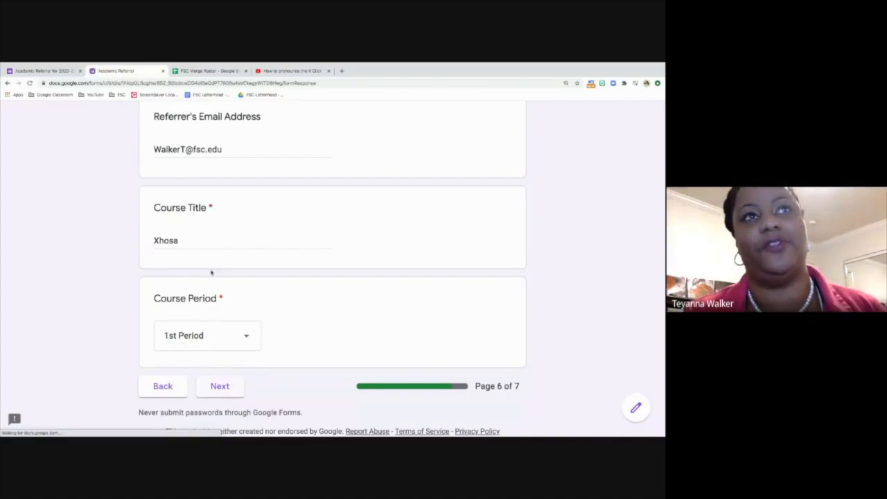
# Step: Describe the concern: student looked tired again, not getting much sleep lately, please check in
pyautogui.scroll(-2, 214, 275)
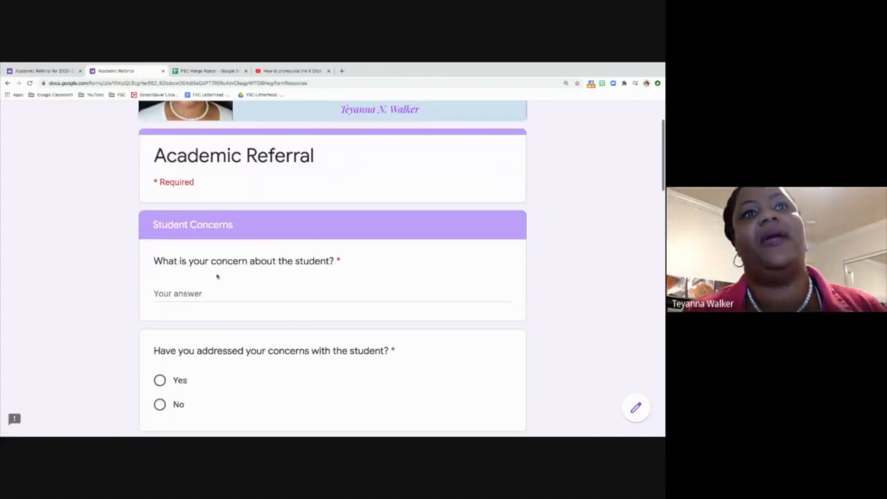
pyautogui.scroll(-1, 197, 278)
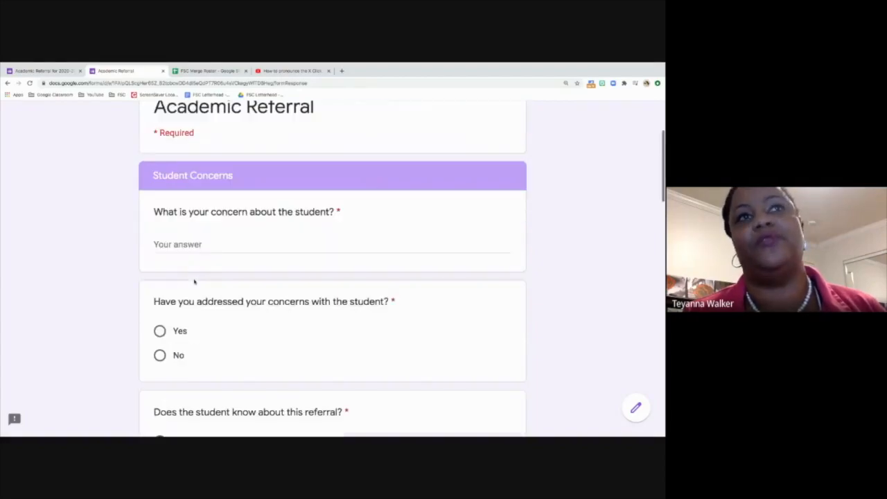
pyautogui.click(194, 234)
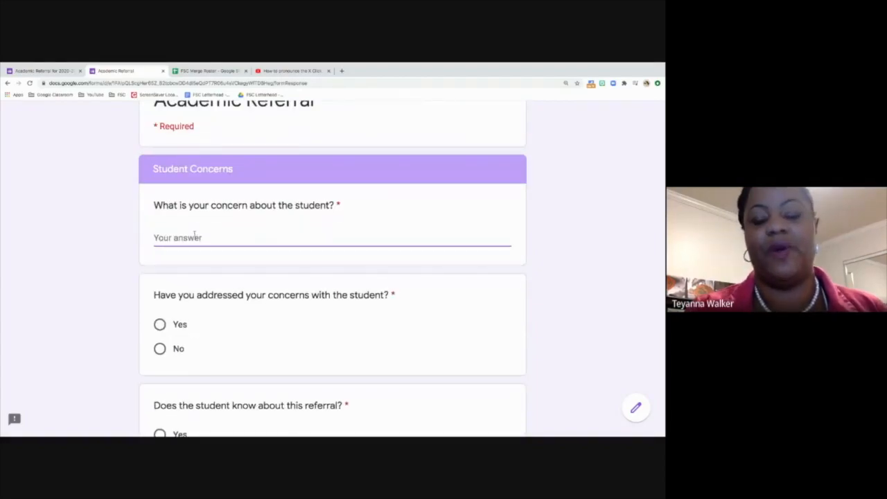
pyautogui.write('Cho')
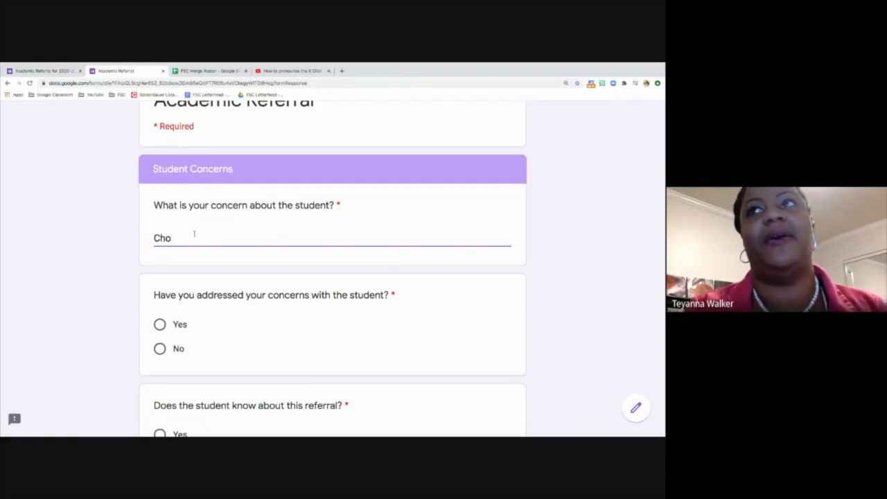
pyautogui.write(' looked it')
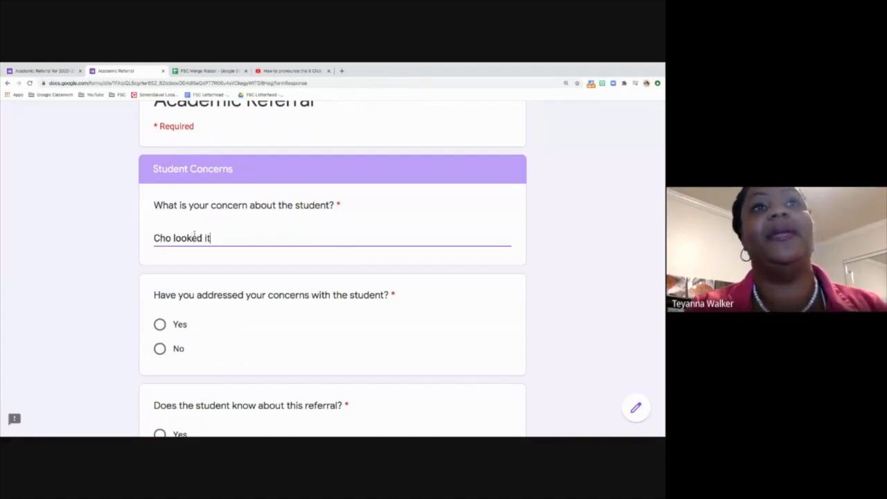
pyautogui.press('BackSpace')
pyautogui.press('BackSpace')
pyautogui.write('tired a')
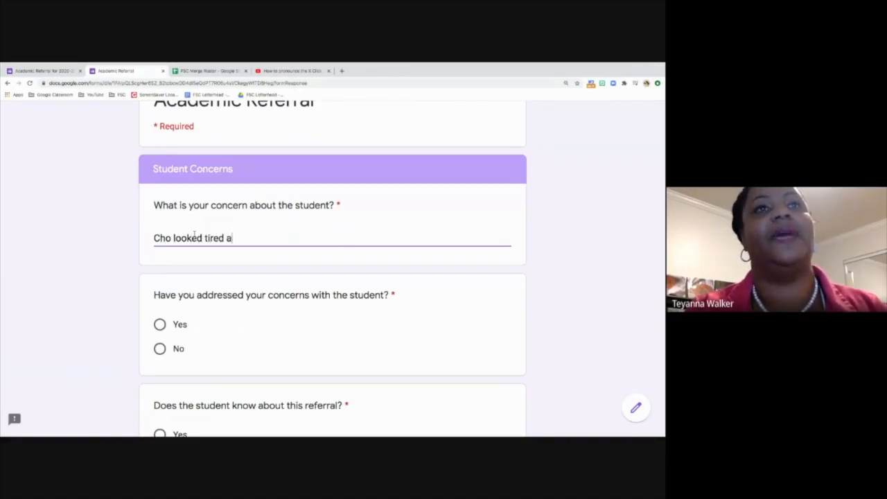
pyautogui.write('gain today and ')
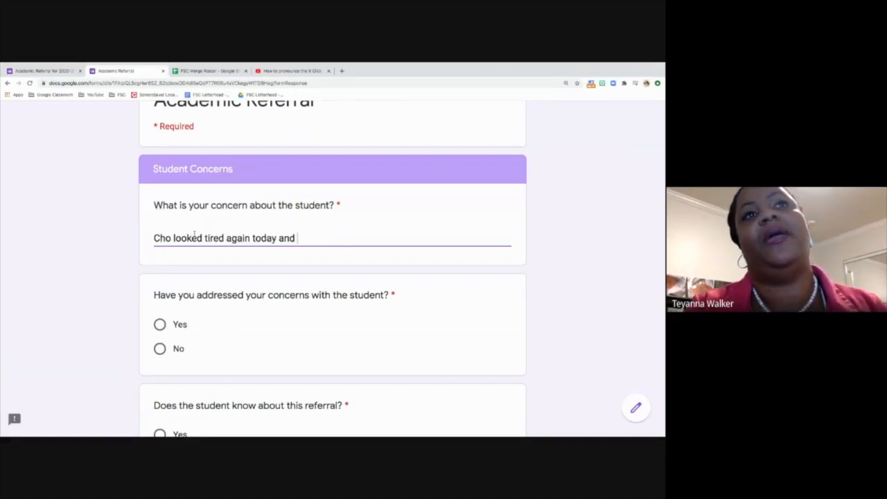
pyautogui.write('told me that she')
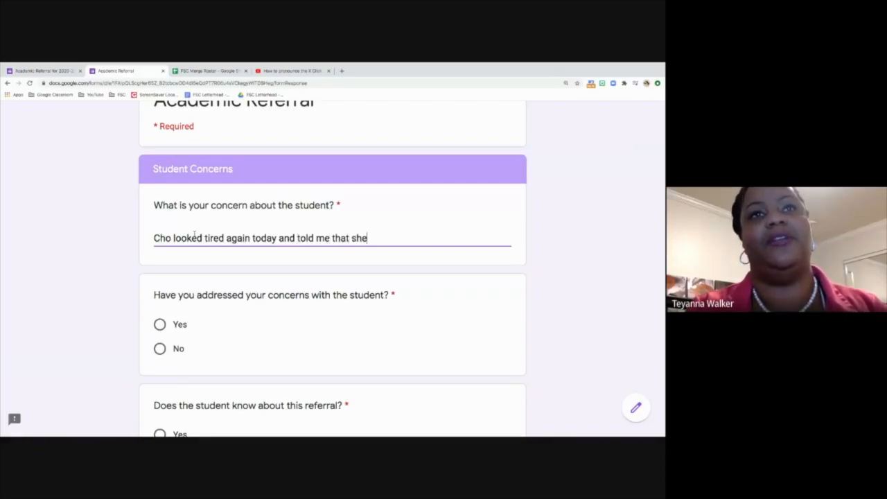
pyautogui.write(' was not get')
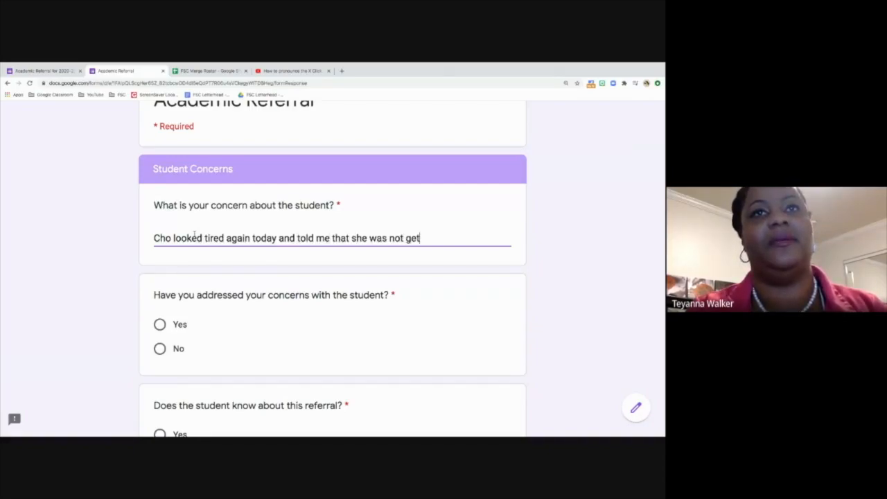
pyautogui.write('ting alot of')
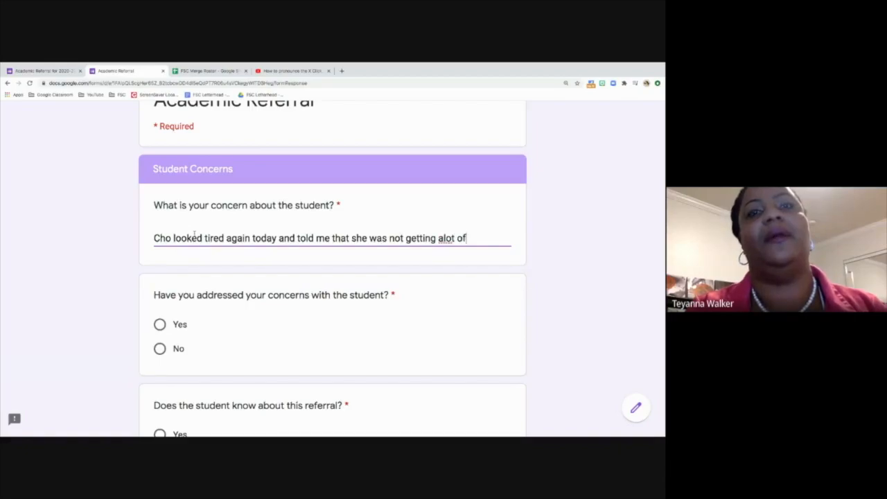
pyautogui.write(' sleep lat')
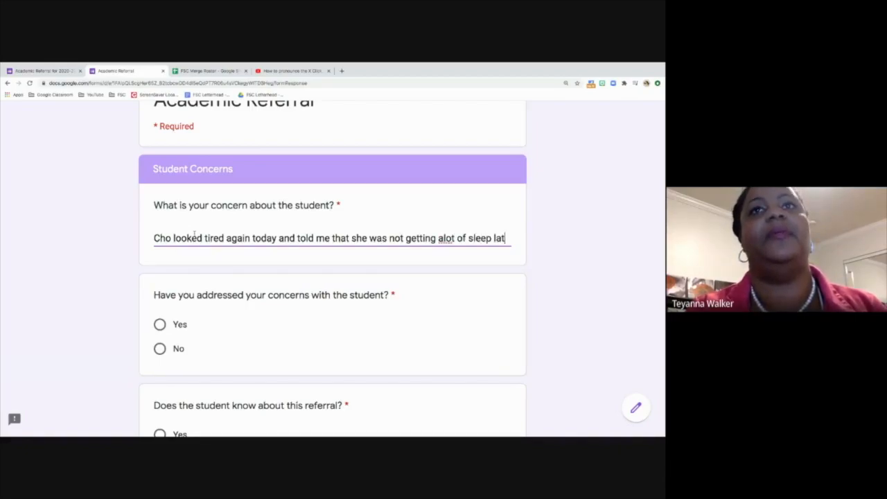
pyautogui.write('ely. Please che')
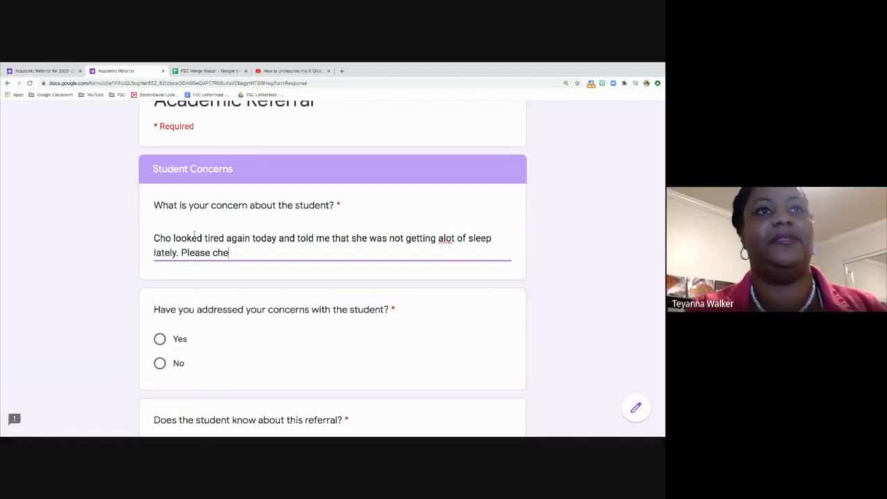
pyautogui.write('ck in.')
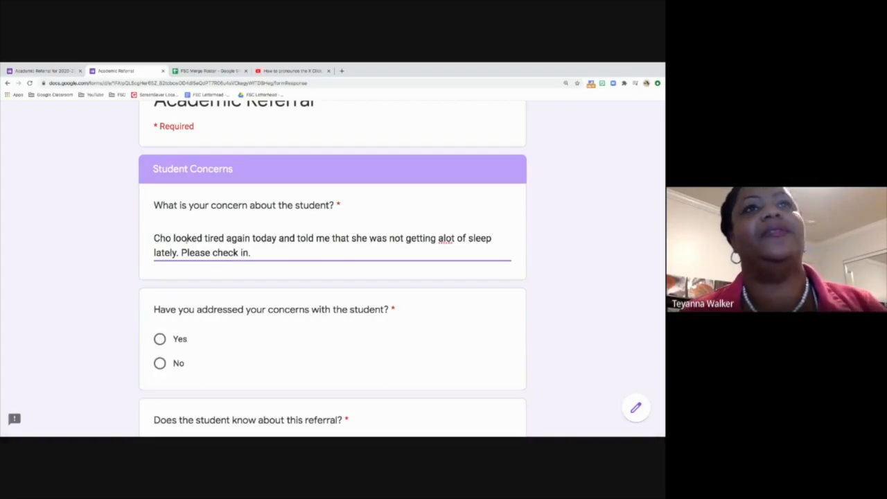
pyautogui.scroll(-2, 185, 240)
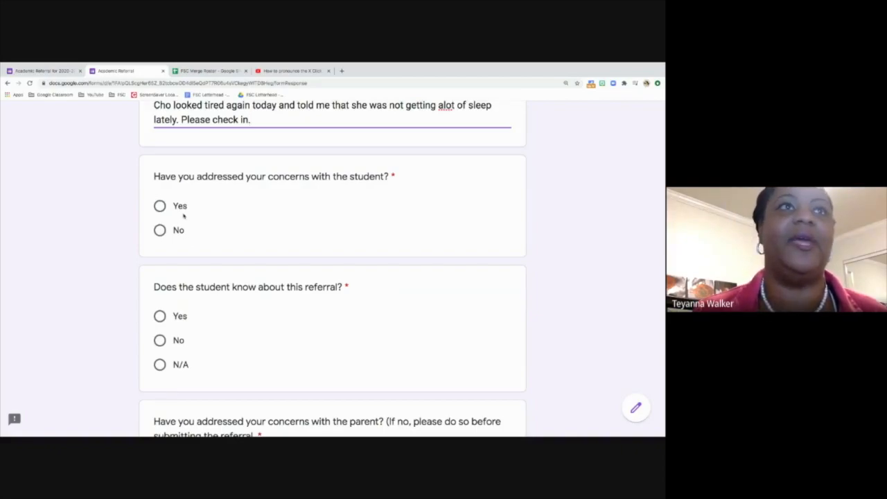
# Step: Answer Yes that concerns were addressed with the student and the student knows about the referral
pyautogui.scroll(-1, 183, 216)
pyautogui.click(159, 177)
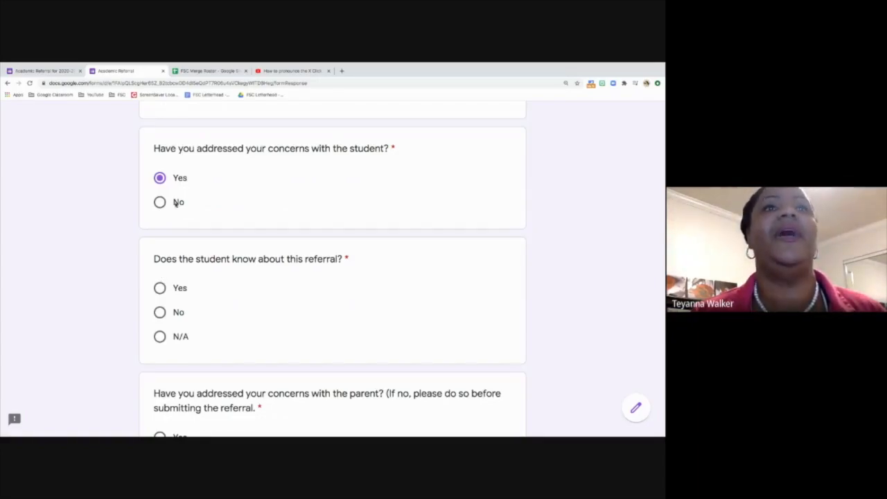
pyautogui.click(160, 288)
# Step: Answer Yes that concerns were addressed with the parent and the parent knows about the referral
pyautogui.scroll(-2, 161, 285)
pyautogui.scroll(-2, 161, 284)
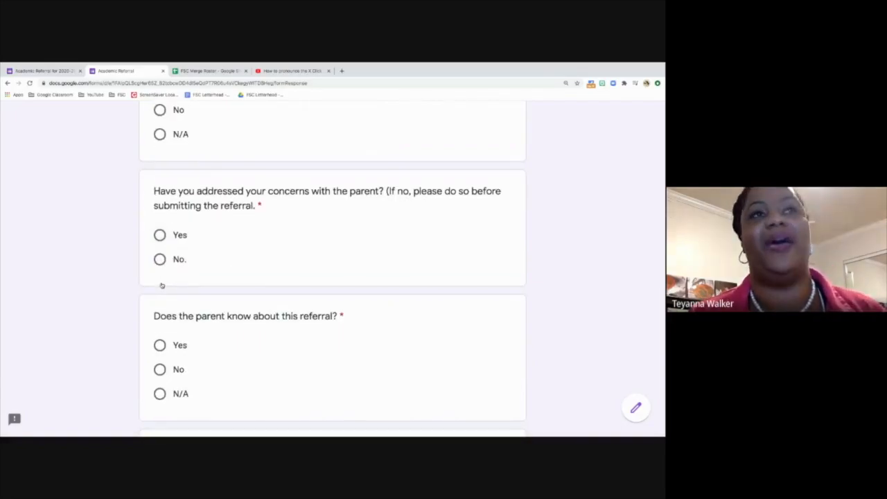
pyautogui.scroll(-1, 161, 285)
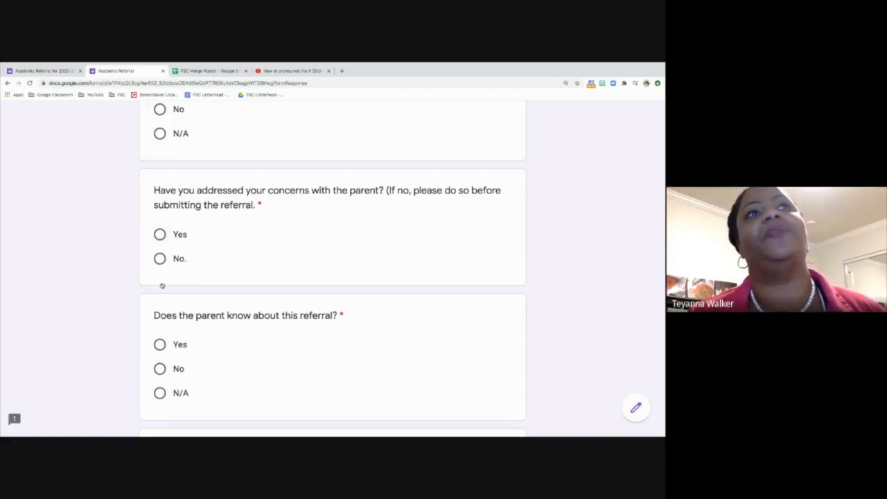
pyautogui.scroll(-1, 161, 285)
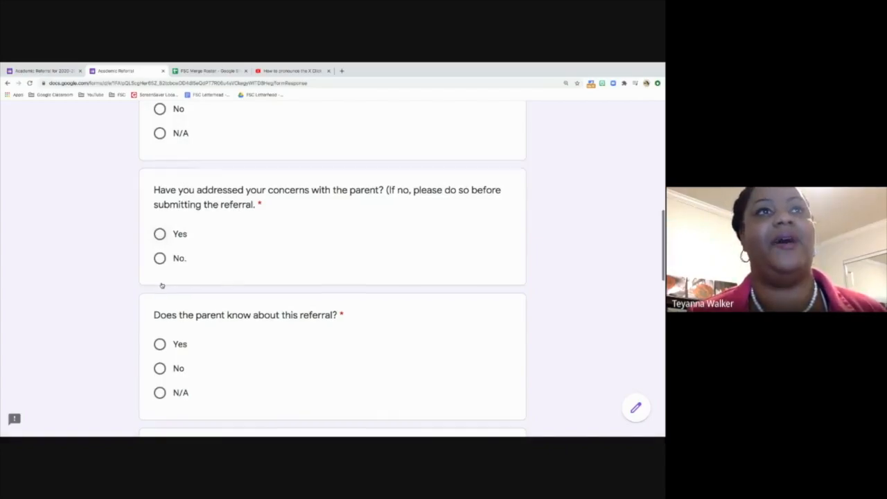
pyautogui.click(160, 234)
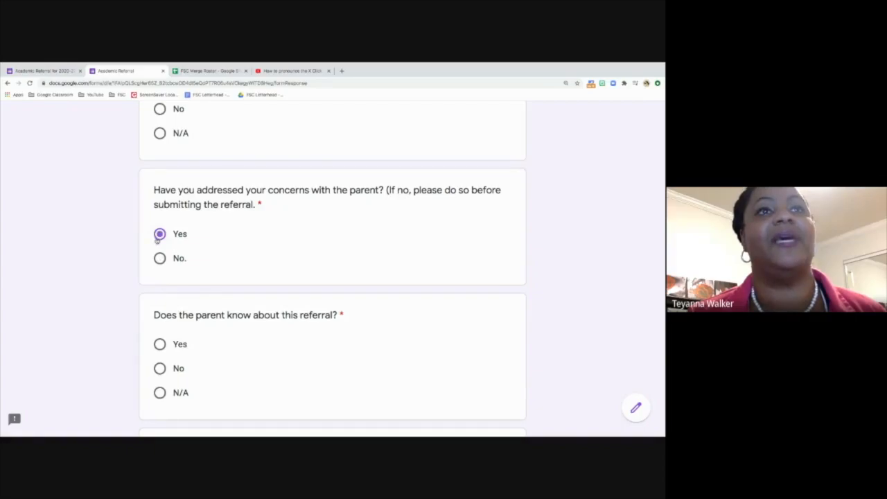
pyautogui.click(159, 344)
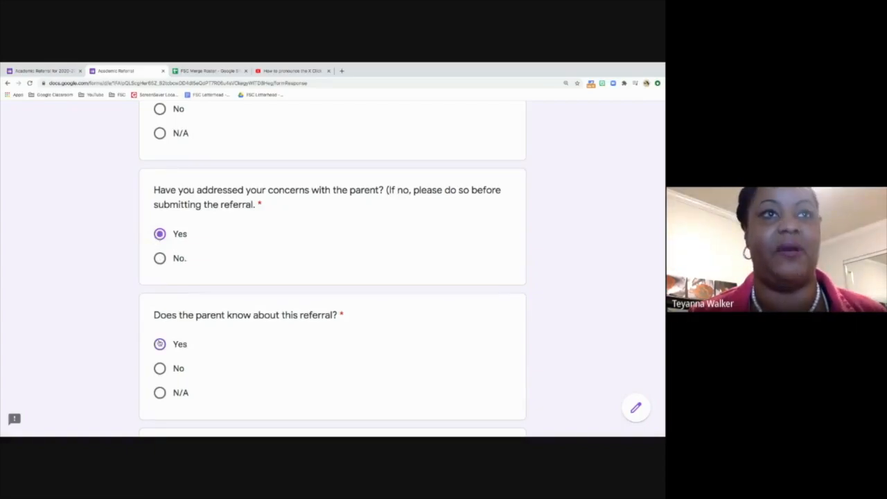
pyautogui.scroll(-2, 160, 344)
pyautogui.scroll(-2, 160, 344)
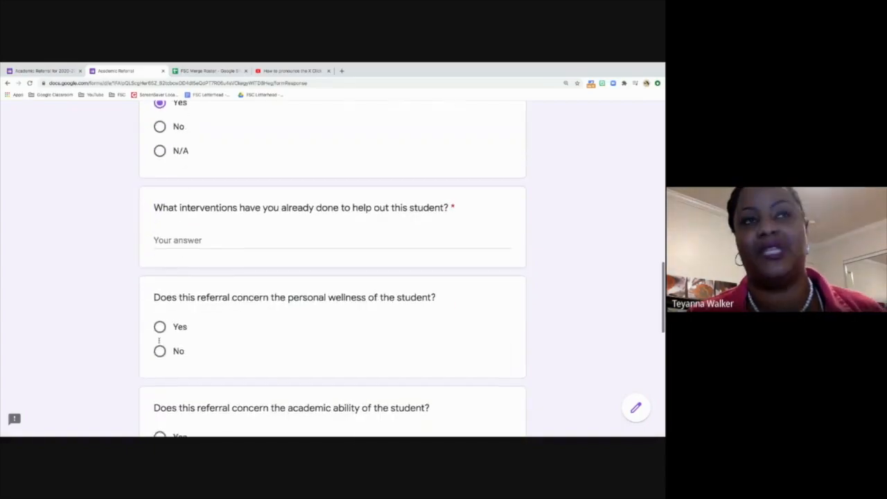
pyautogui.scroll(-1, 160, 344)
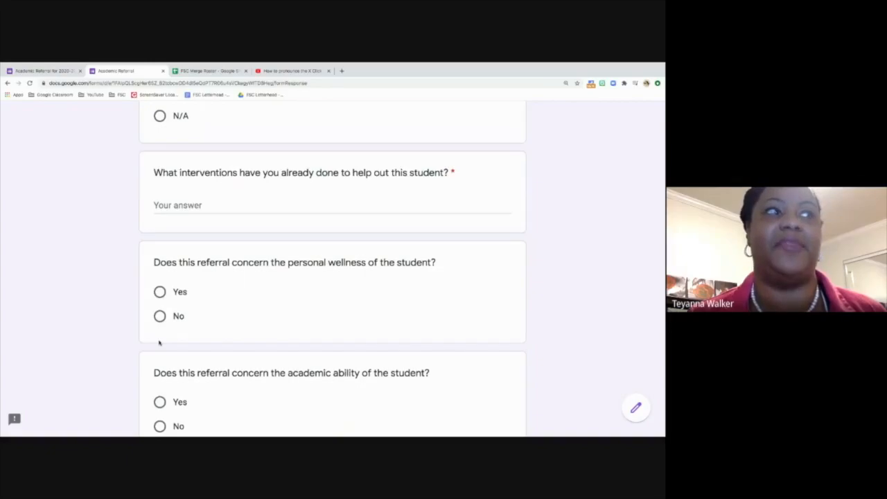
# Step: Answer the interventions question with 'I spoke to the student and called home and spoke to mom.'
pyautogui.click(184, 205)
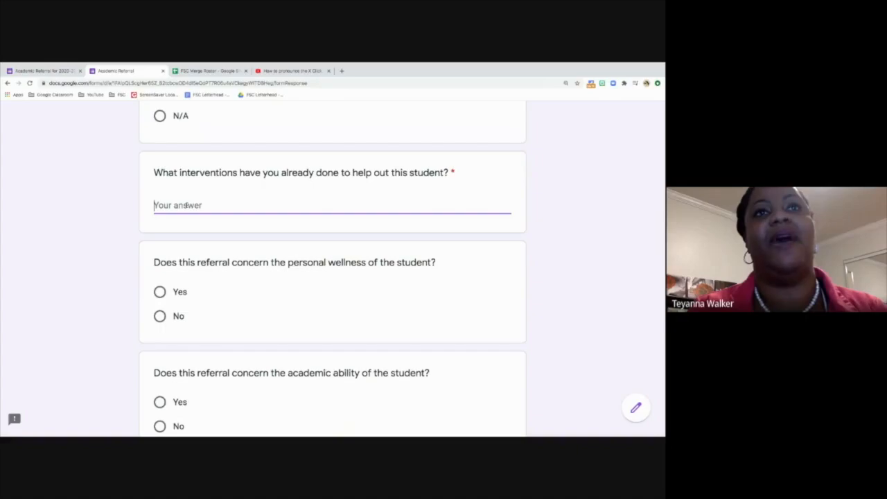
pyautogui.write('PHone')
pyautogui.press('BackSpace')
pyautogui.press('BackSpace')
pyautogui.press('BackSpace')
pyautogui.press('BackSpace')
pyautogui.press('BackSpace')
pyautogui.write('S')
pyautogui.press('BackSpace')
pyautogui.write('I spoke to the student and called hiome and spoke to mom.')
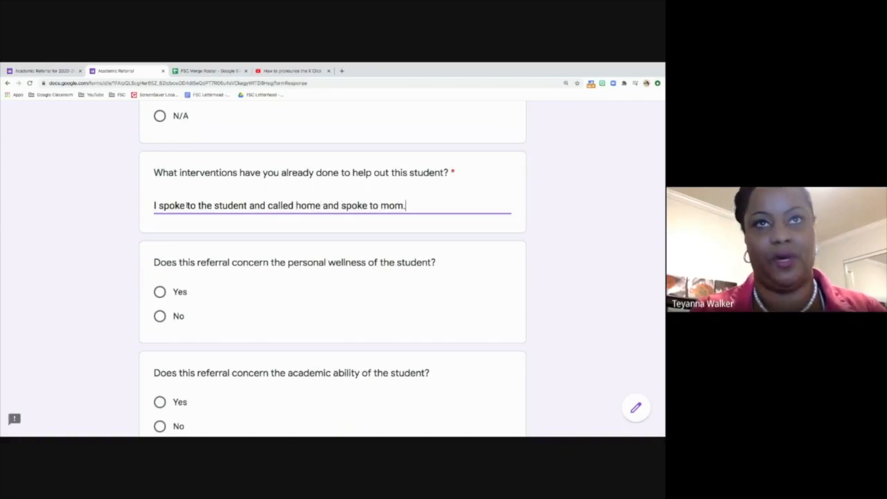
pyautogui.scroll(-1, 187, 205)
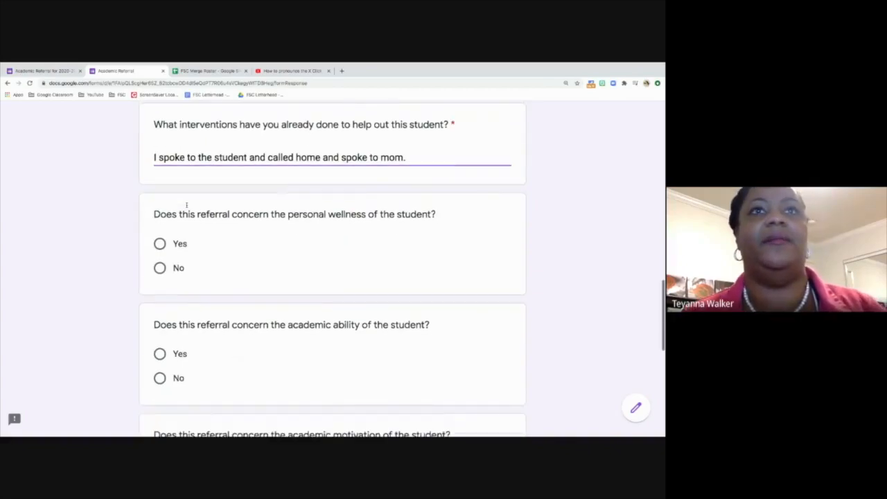
# Step: Answer Yes for personal wellness and No for academic ability, academic motivation and attendance
pyautogui.click(165, 236)
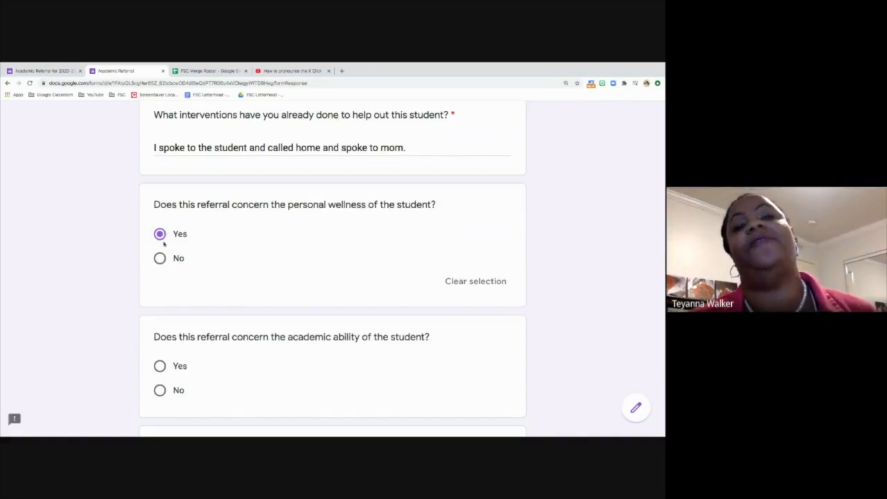
pyautogui.scroll(-2, 164, 242)
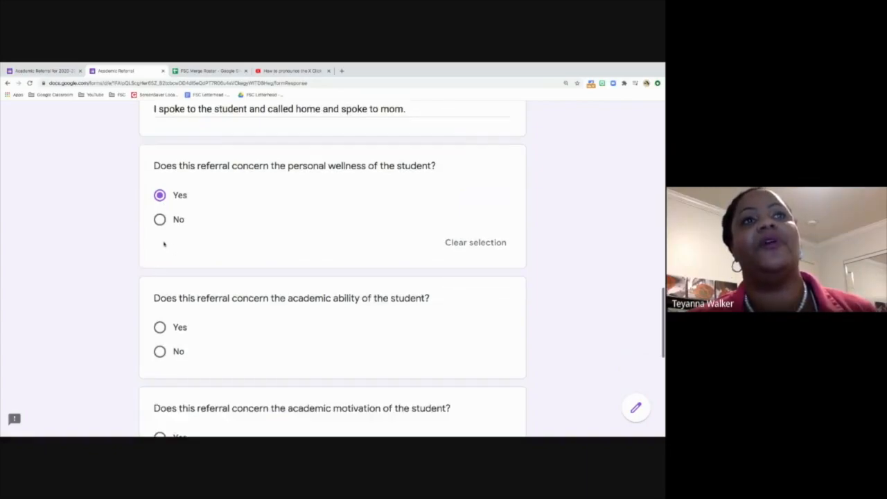
pyautogui.scroll(-1, 164, 244)
pyautogui.scroll(-1, 165, 242)
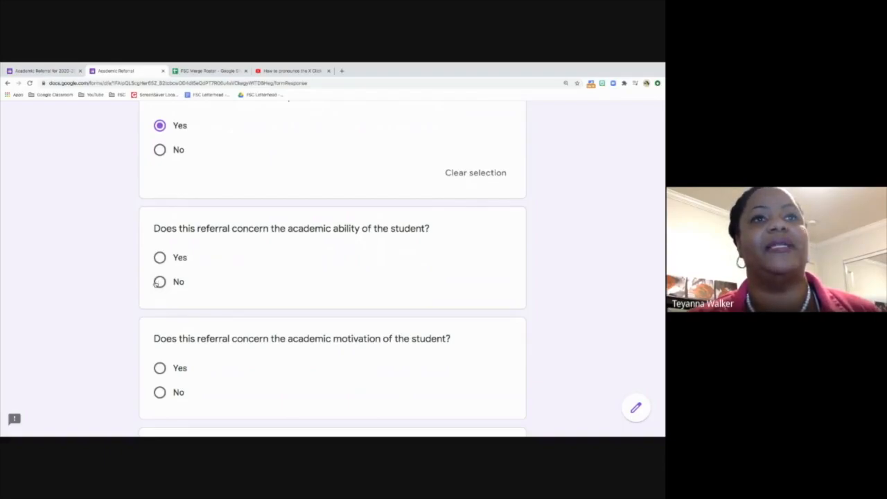
pyautogui.click(160, 281)
pyautogui.scroll(-3, 174, 341)
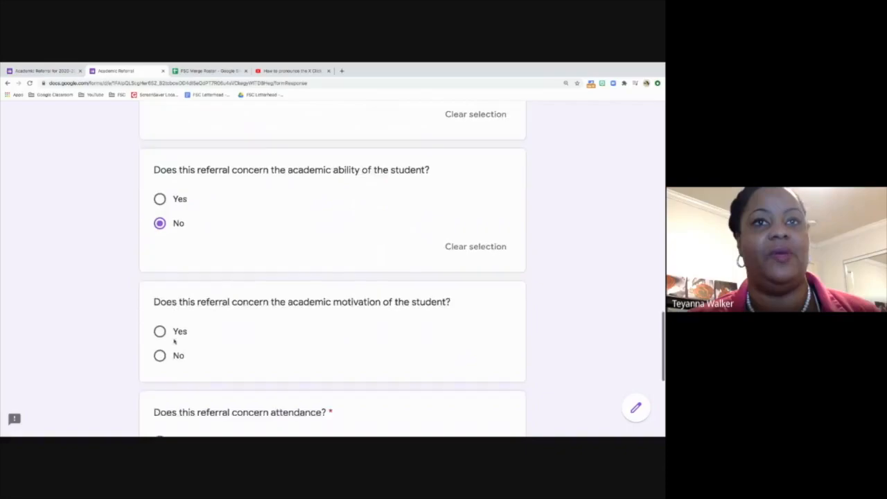
pyautogui.click(160, 317)
pyautogui.scroll(-4, 160, 317)
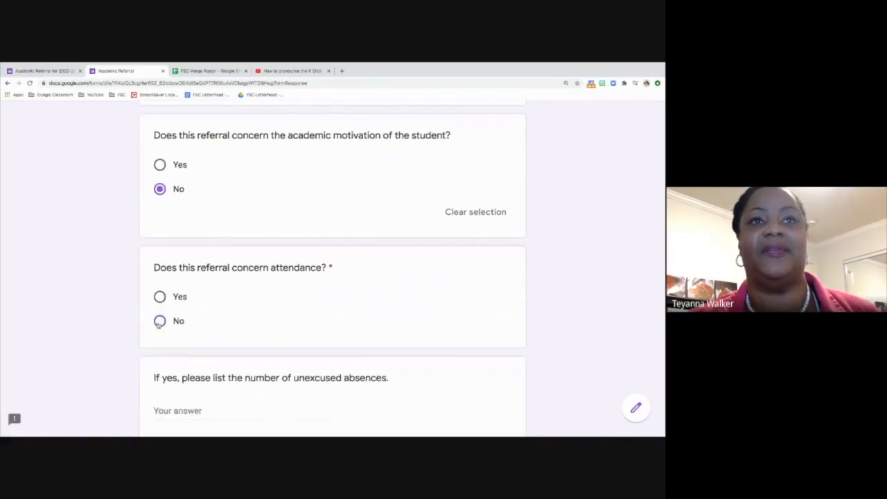
pyautogui.click(159, 320)
pyautogui.scroll(-2, 158, 323)
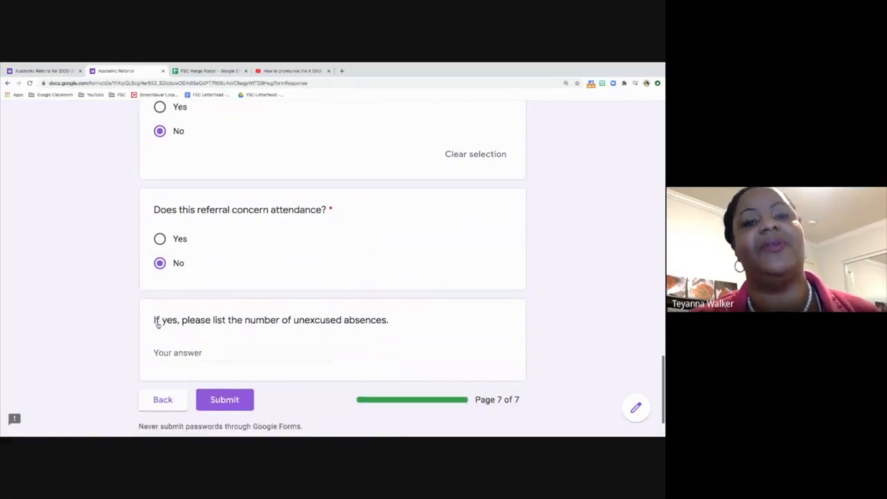
pyautogui.scroll(-1, 158, 324)
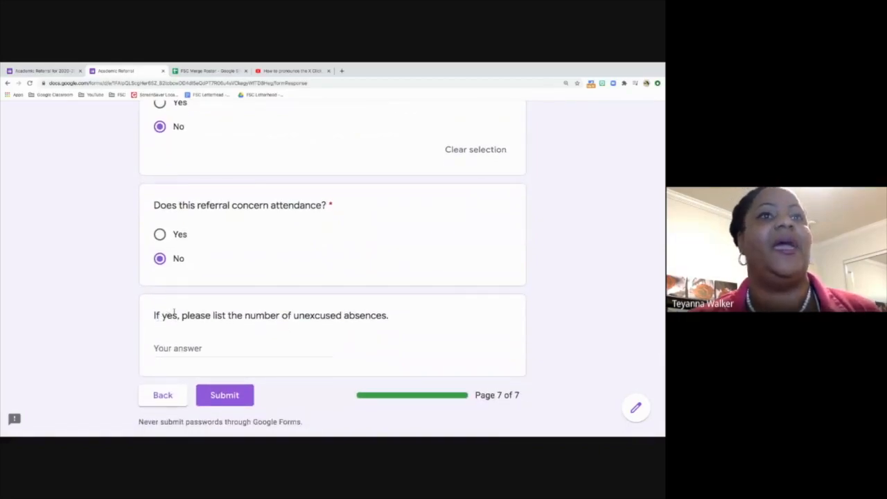
# Step: Submit the completed referral form
pyautogui.click(228, 401)
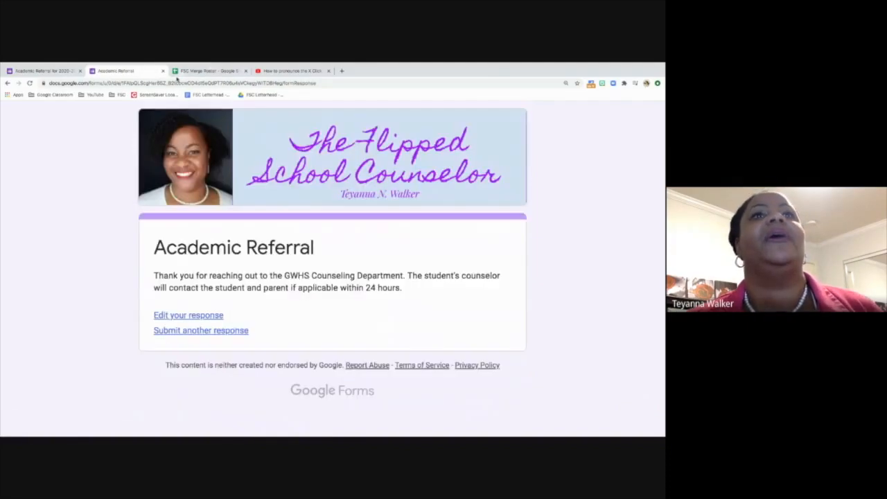